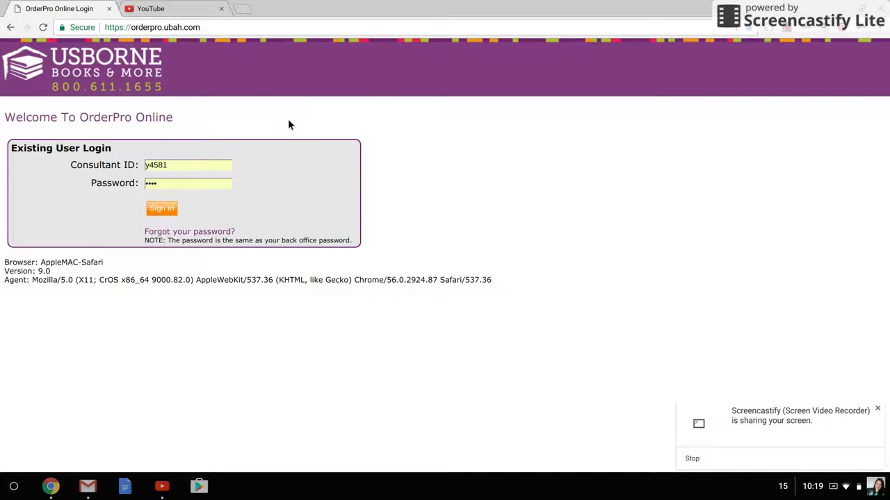
Step: Sign in to OrderPro with the browser's saved consultant ID and password
click(878, 412)
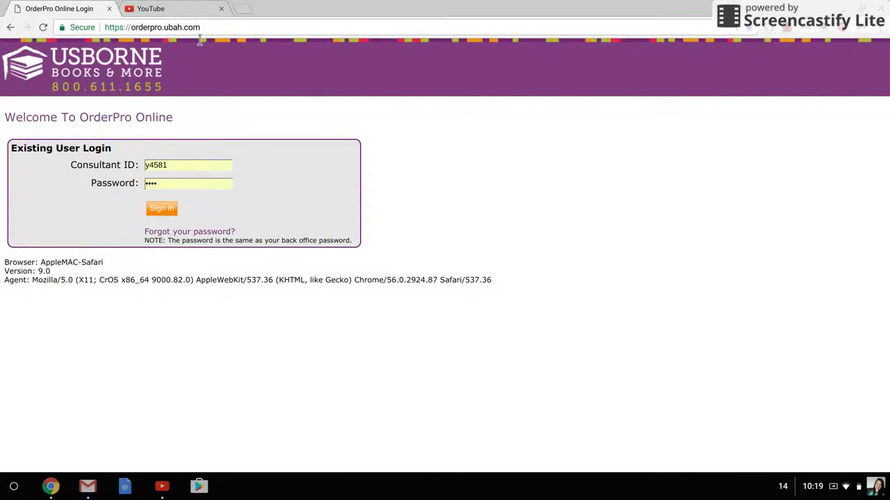
click(159, 165)
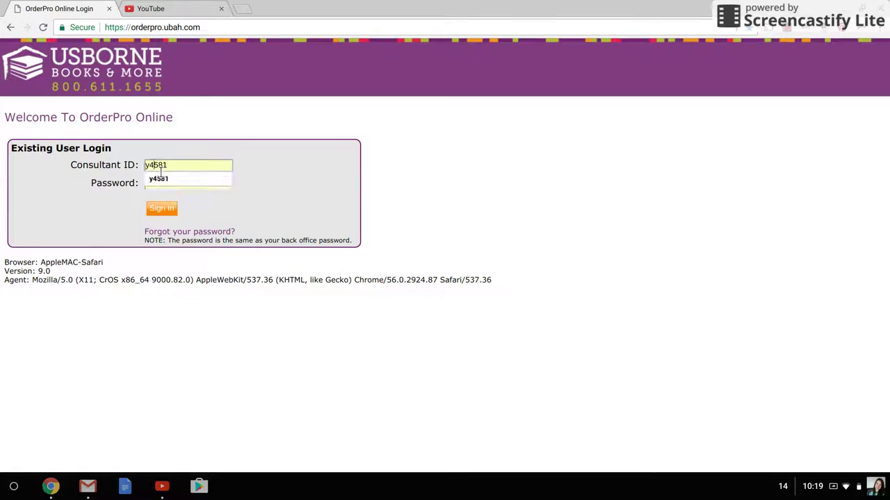
key(Return)
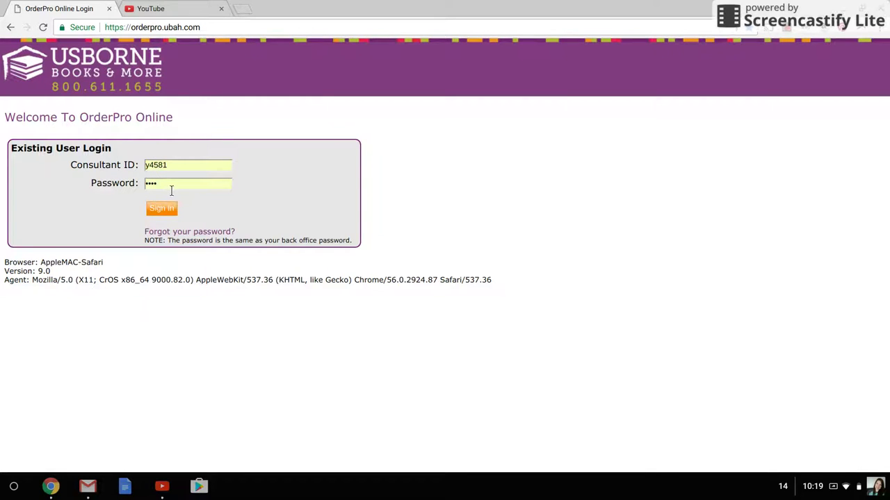
click(170, 190)
click(108, 203)
click(158, 211)
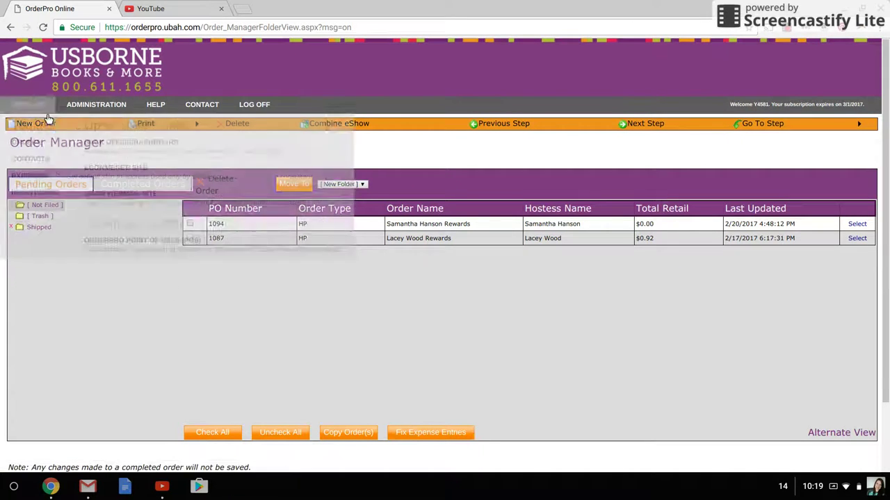
Step: Start a new HP order from the Order Manager's pending order list
mouse_move(175, 114)
mouse_move(24, 111)
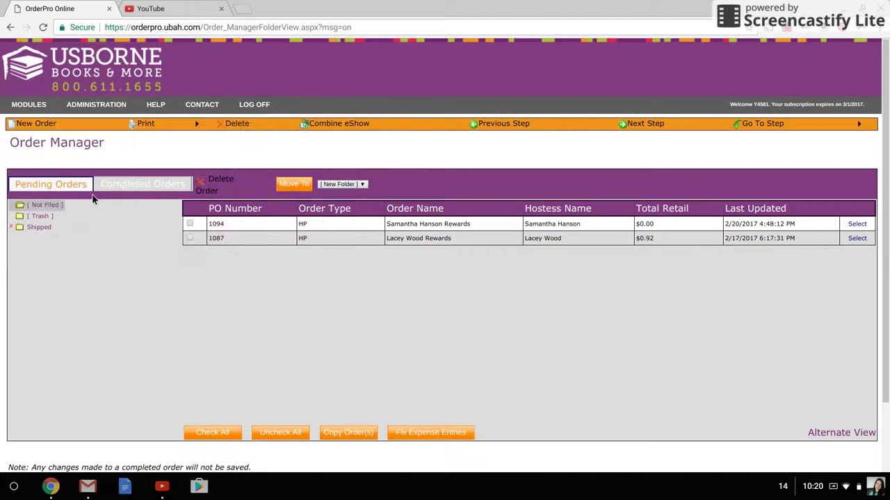
click(46, 124)
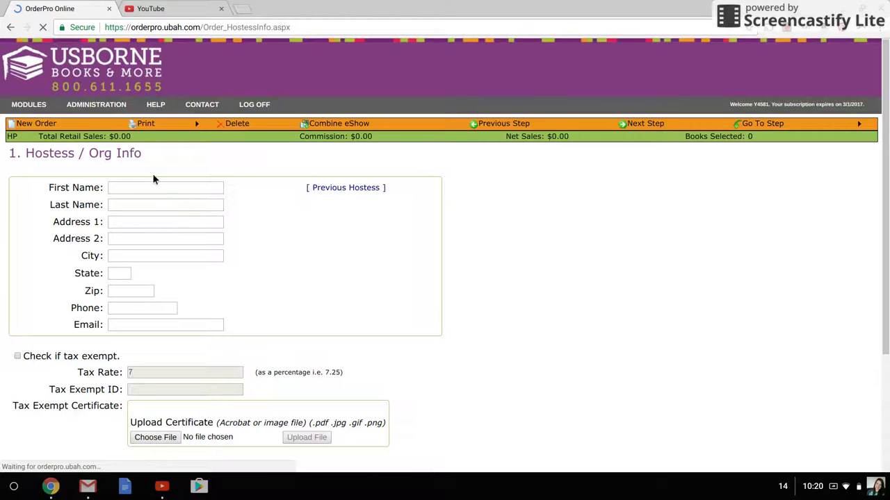
Step: Enter the hostess's first and last name, street address, city, state and zip code
scroll(154, 179, down, 1)
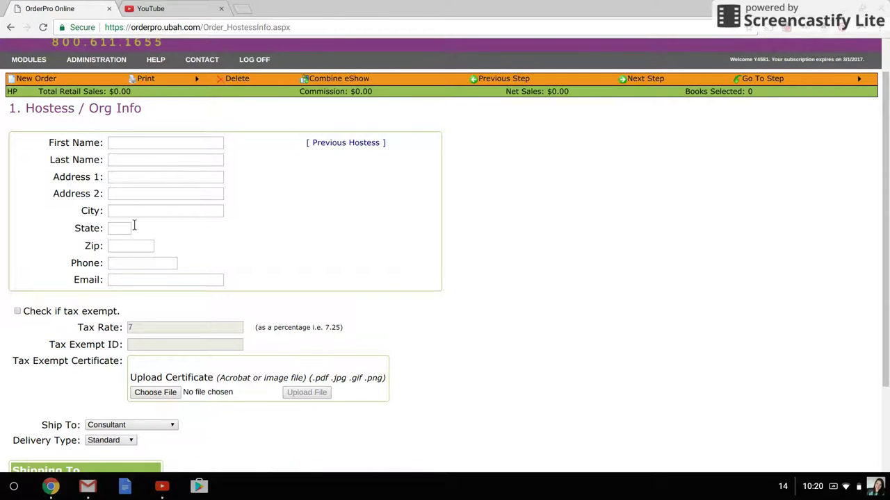
click(160, 148)
text(Test)
key(Tab)
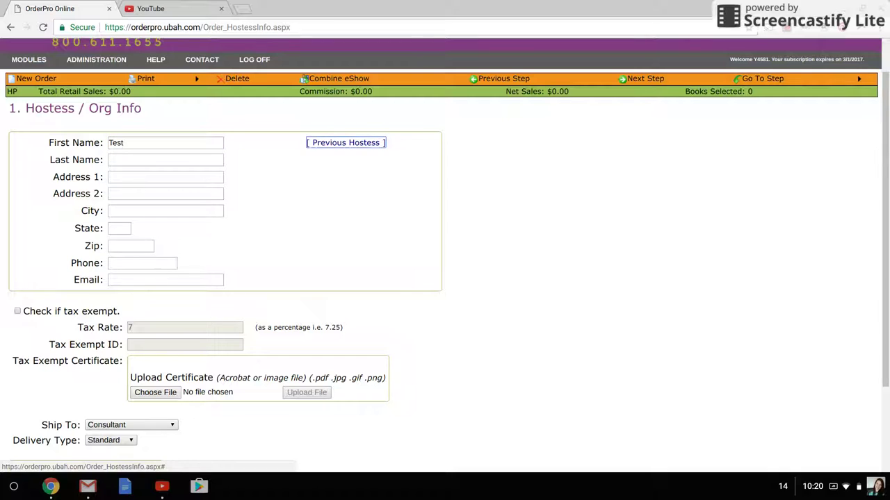
key(Tab)
text(Test)
key(Tab)
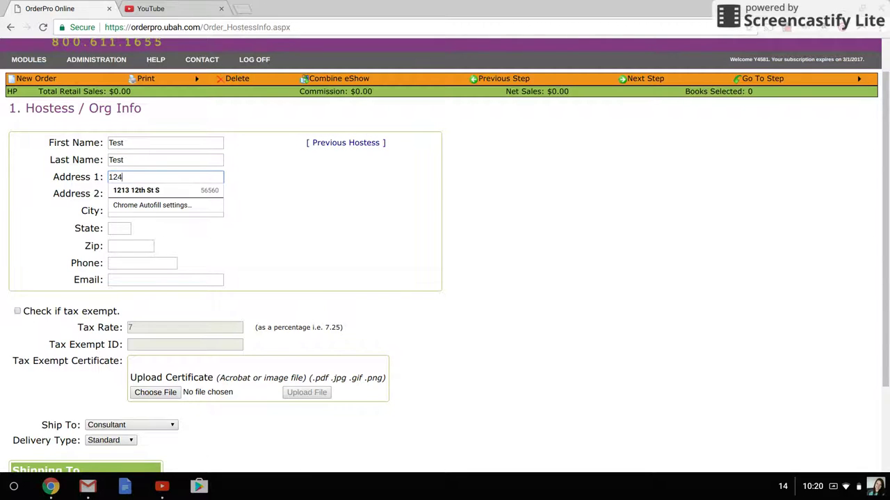
key(Tab)
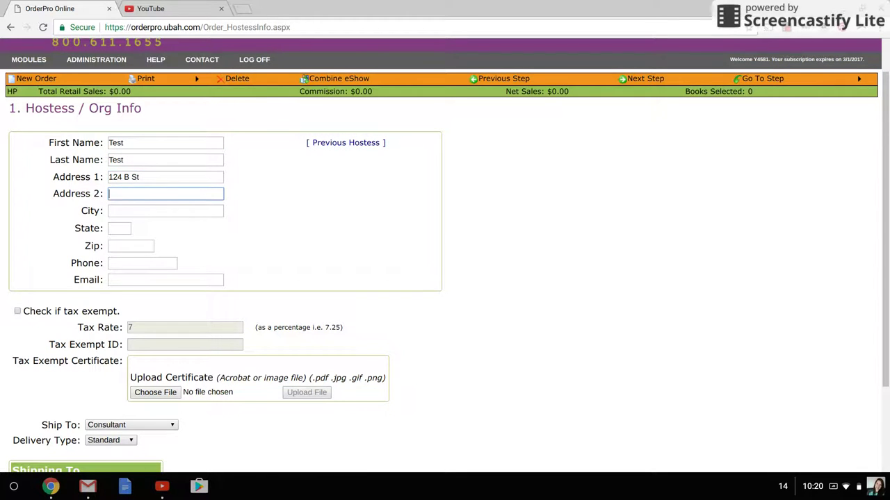
key(Tab)
text(Omaha)
key(Tab)
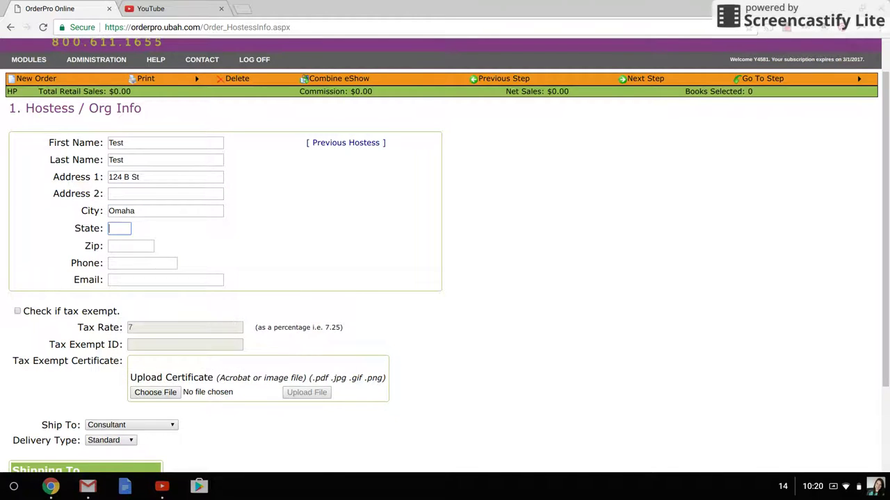
text(NE)
key(Tab)
text(68118)
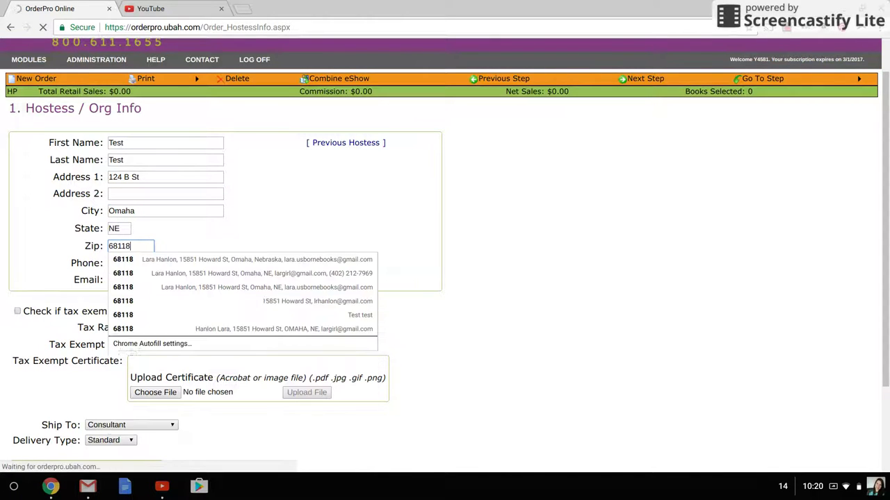
key(Tab)
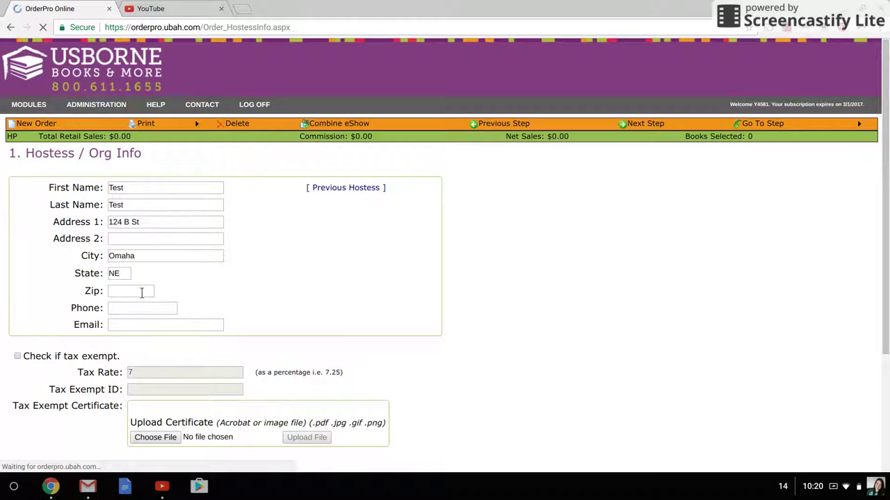
Step: Re-enter the cleared zip code and fill in the hostess's phone number
click(144, 292)
text(68118)
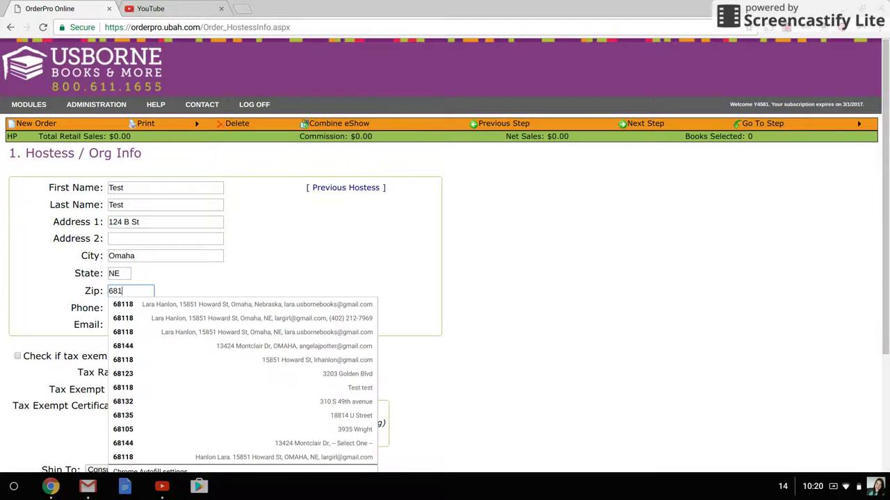
key(Tab)
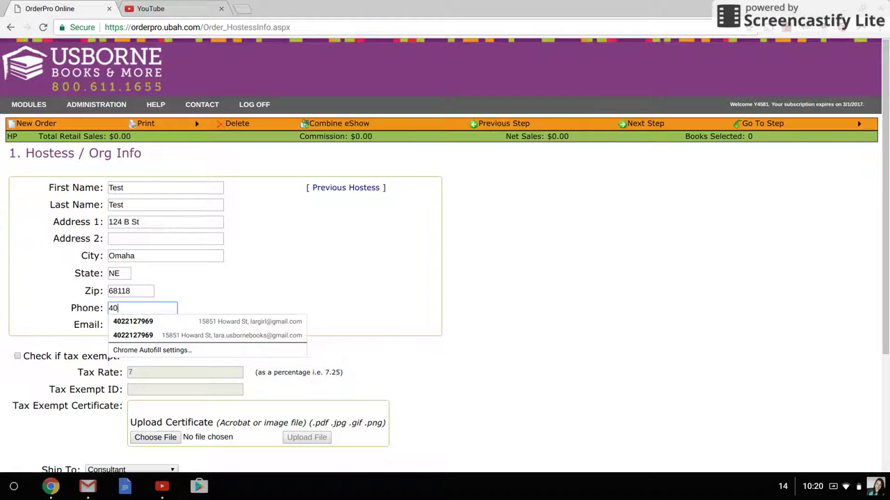
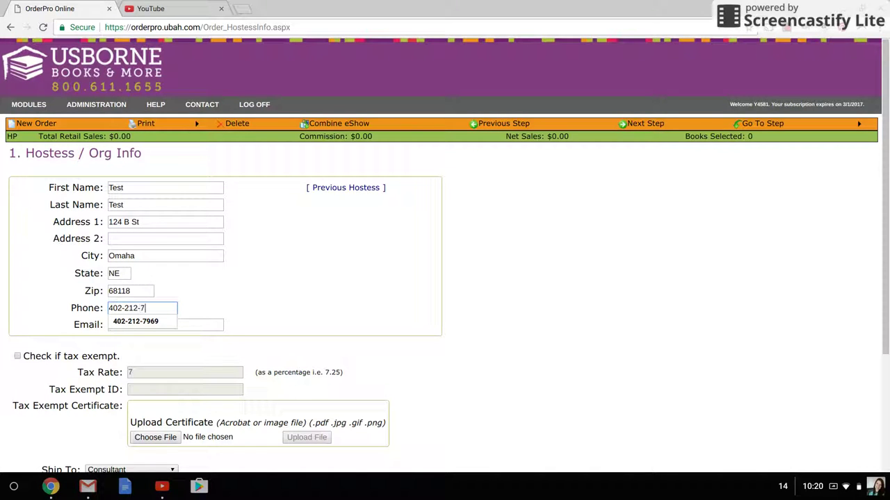
key(Tab)
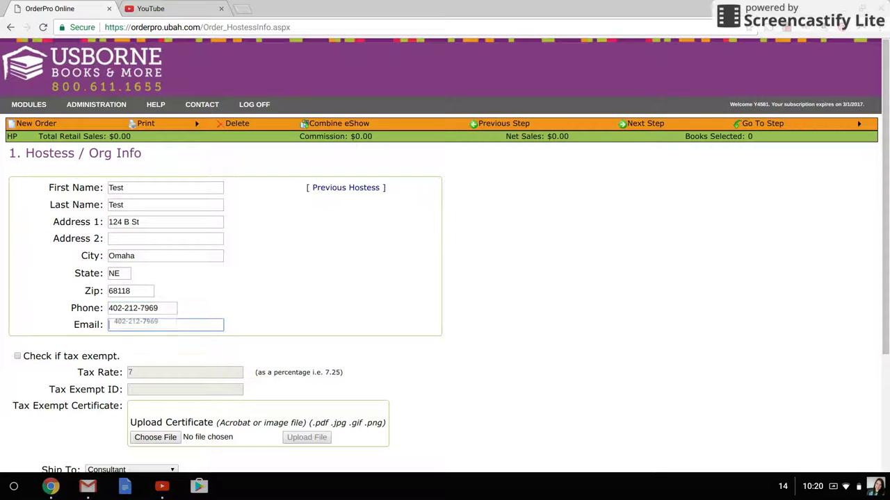
Step: Fill in the hostess's e-mail address, correcting the mistyped domain
scroll(445, 255, down, 2)
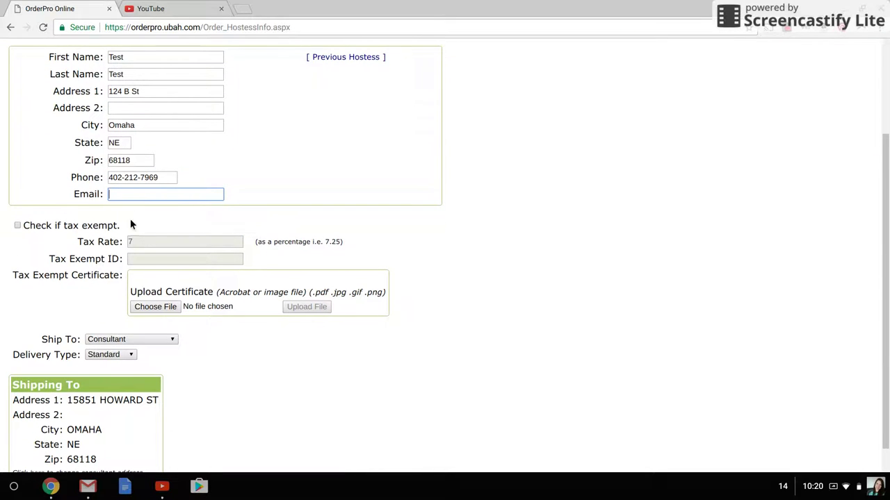
scroll(145, 202, up, 1)
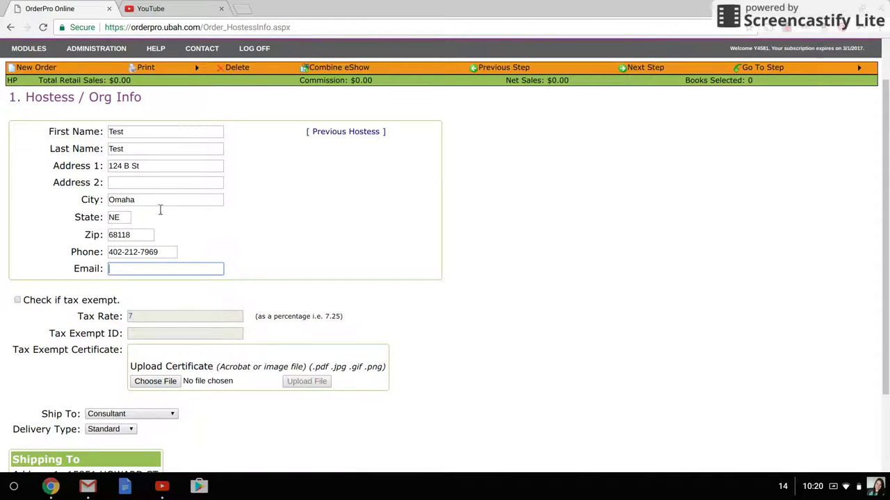
click(201, 273)
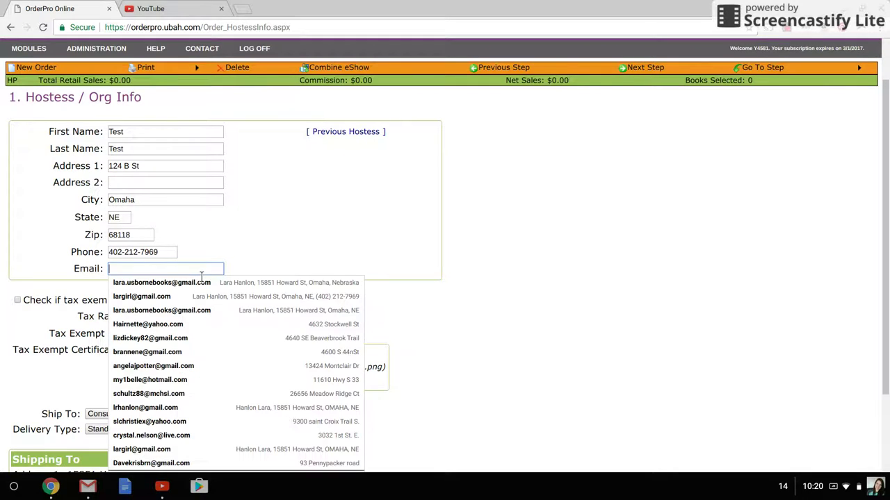
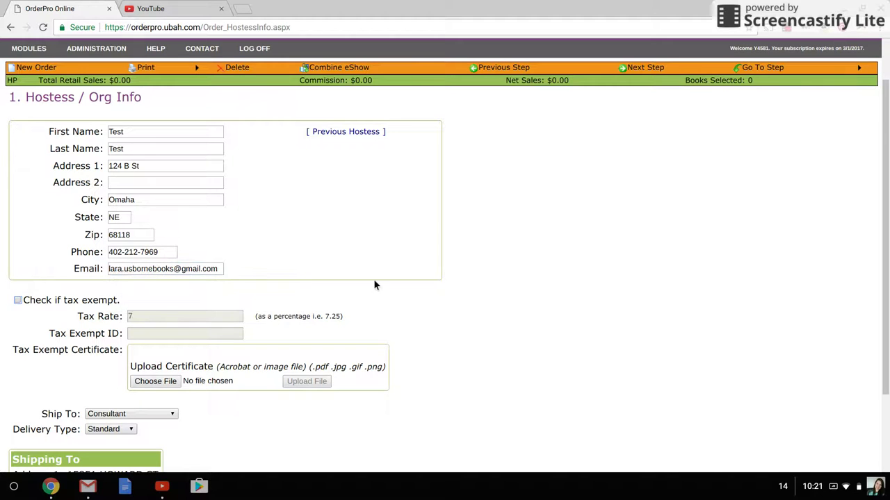
scroll(392, 297, down, 1)
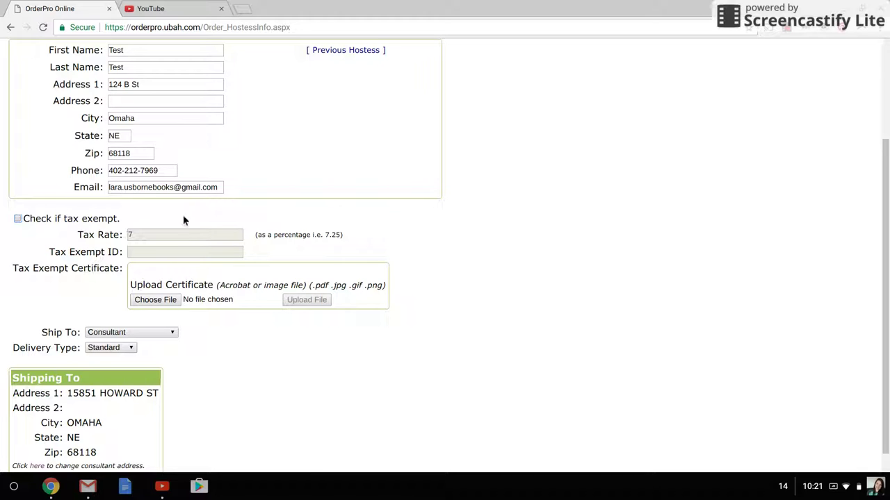
scroll(169, 266, up, 2)
scroll(64, 338, down, 2)
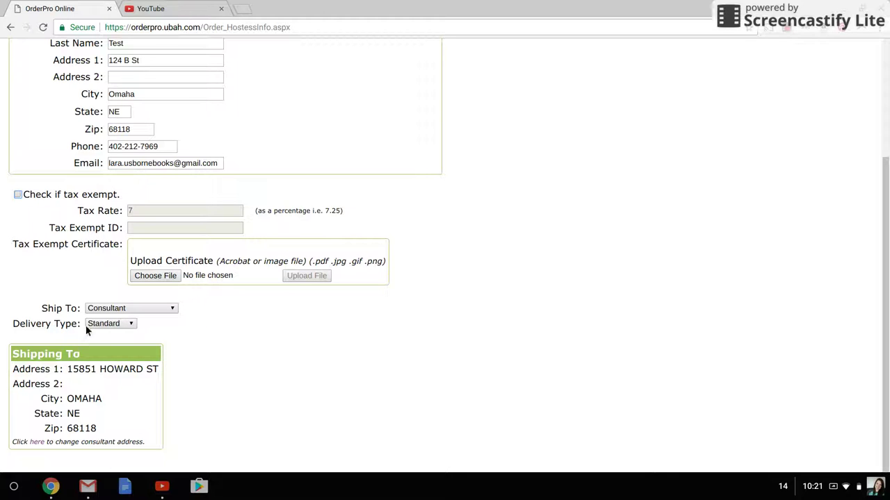
click(101, 311)
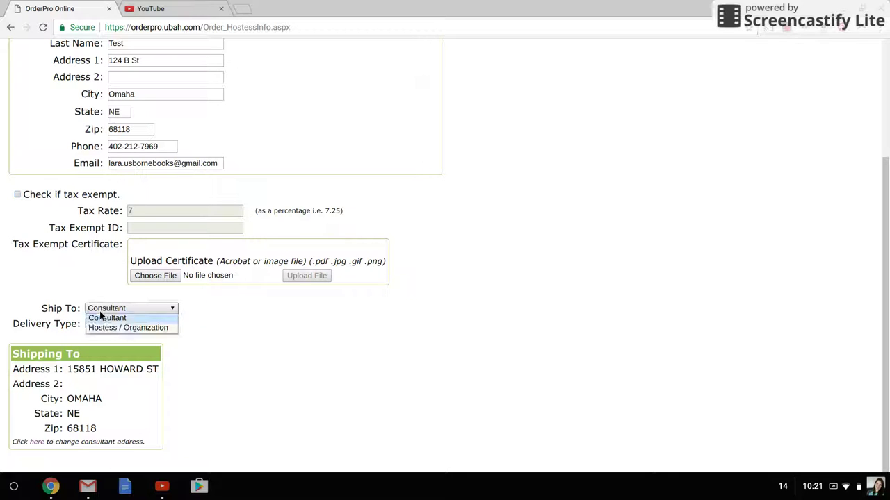
click(106, 328)
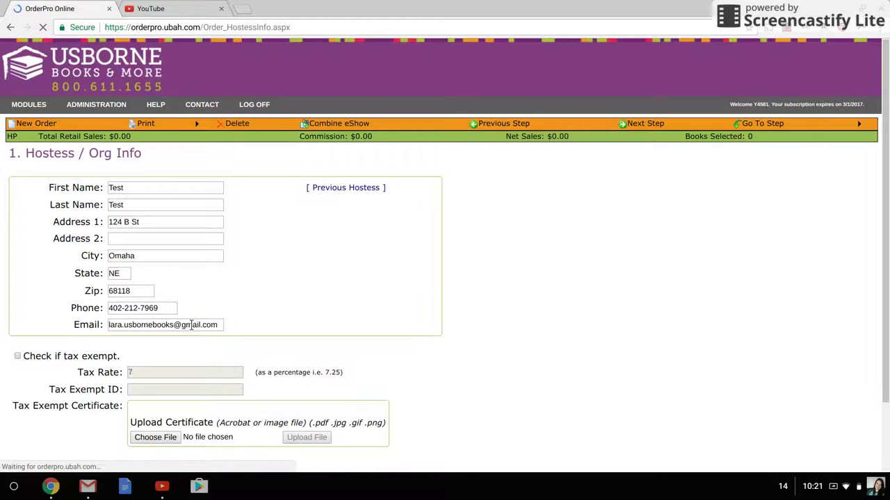
scroll(184, 321, down, 1)
scroll(184, 322, down, 1)
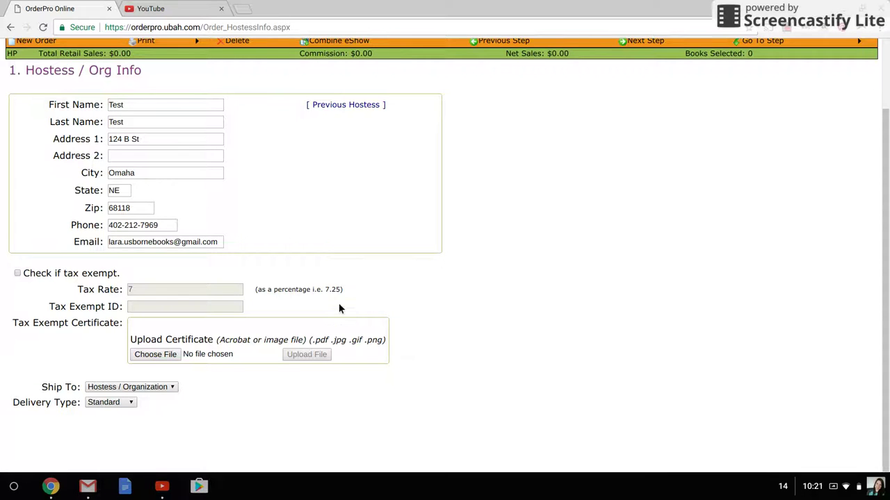
scroll(338, 307, up, 1)
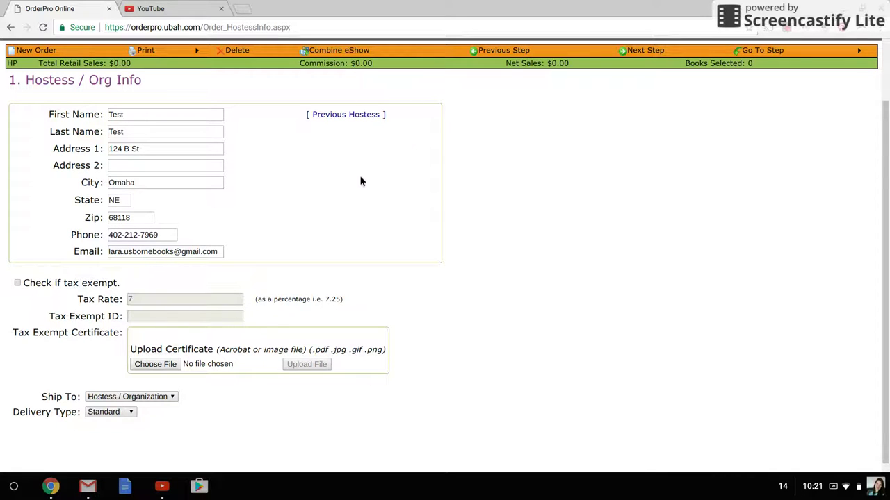
scroll(359, 175, up, 2)
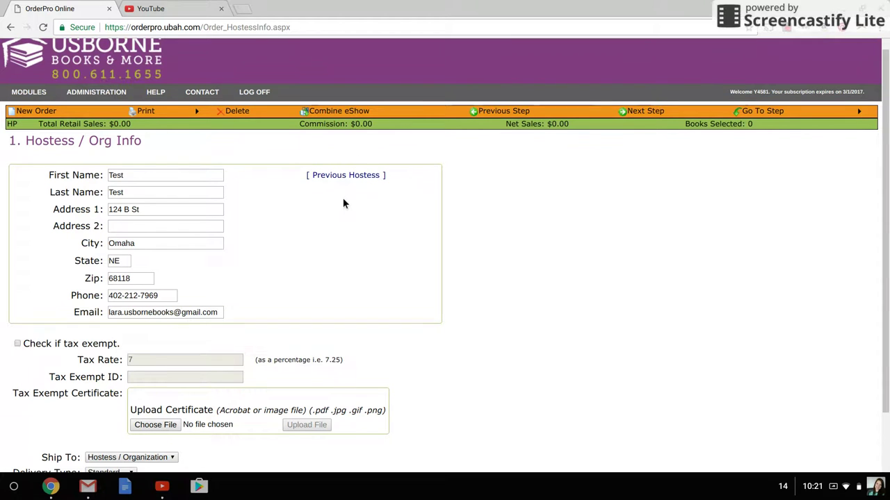
scroll(359, 189, down, 2)
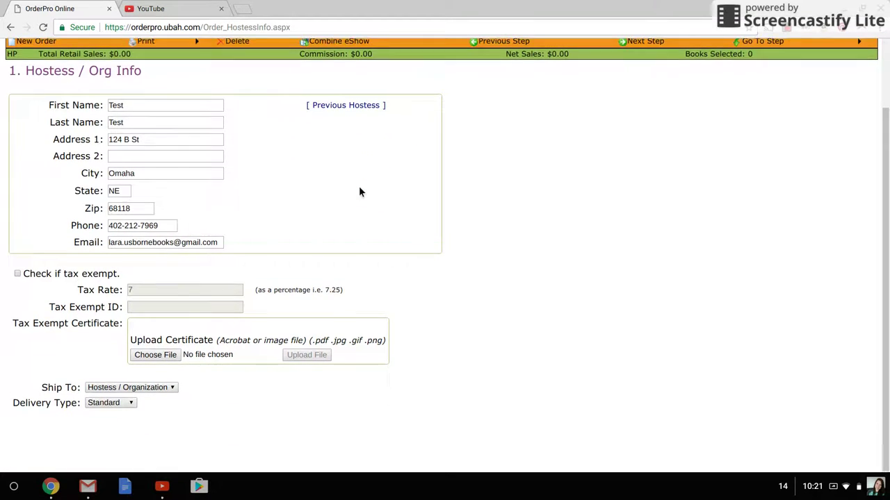
scroll(335, 267, up, 2)
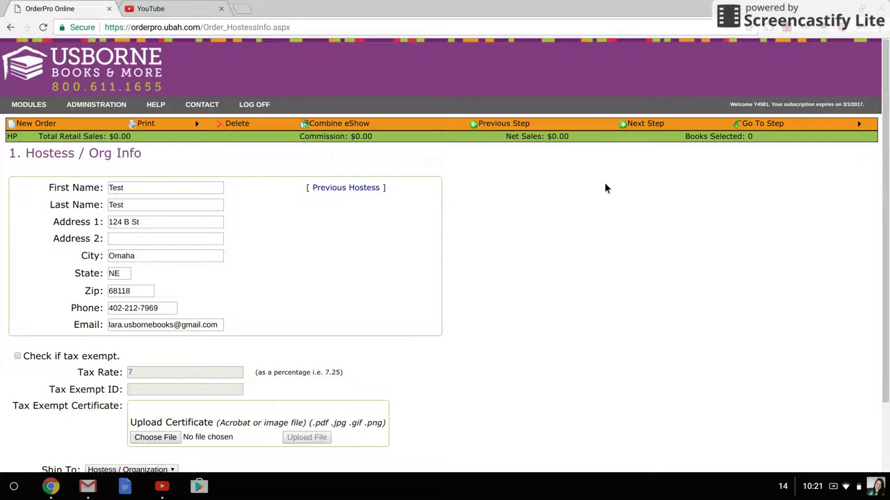
click(347, 127)
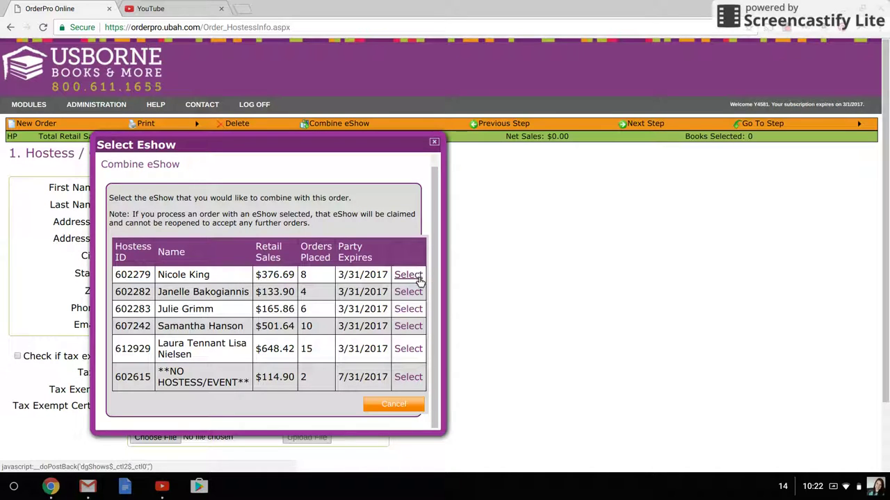
click(434, 143)
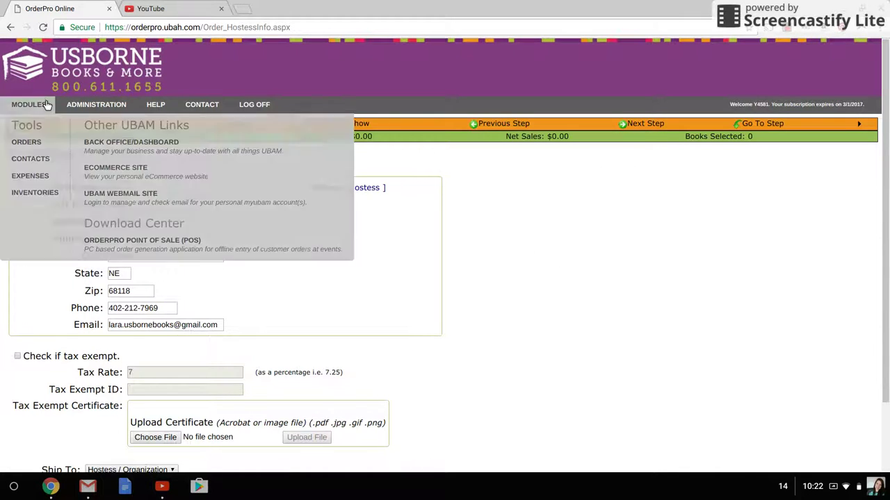
Step: Open the pending Rewards order updated 2/20/2017 from the Order Manager list
click(40, 125)
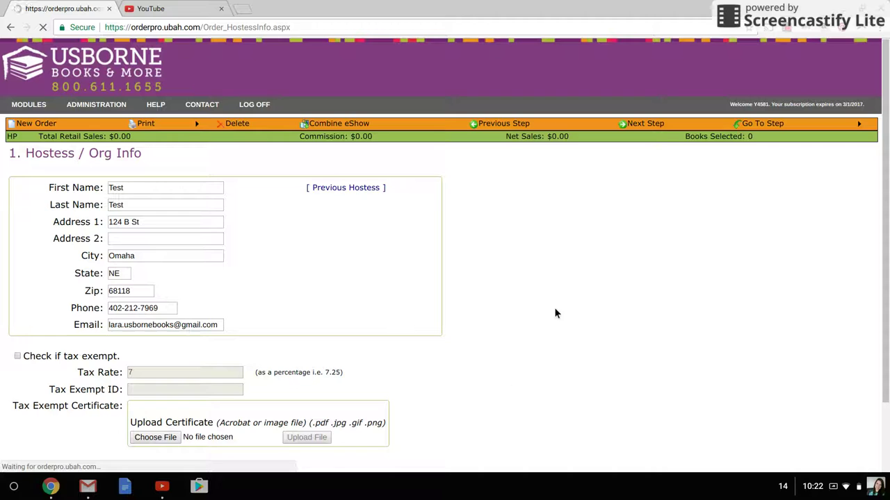
mouse_move(40, 109)
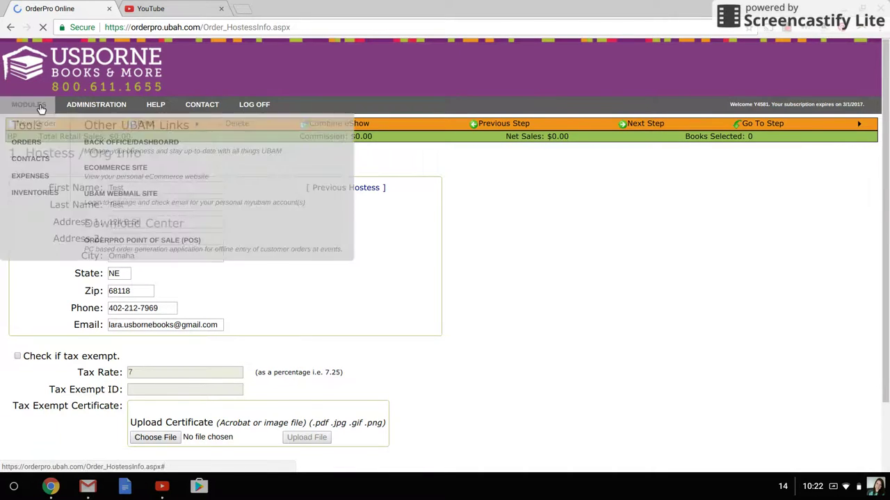
click(32, 149)
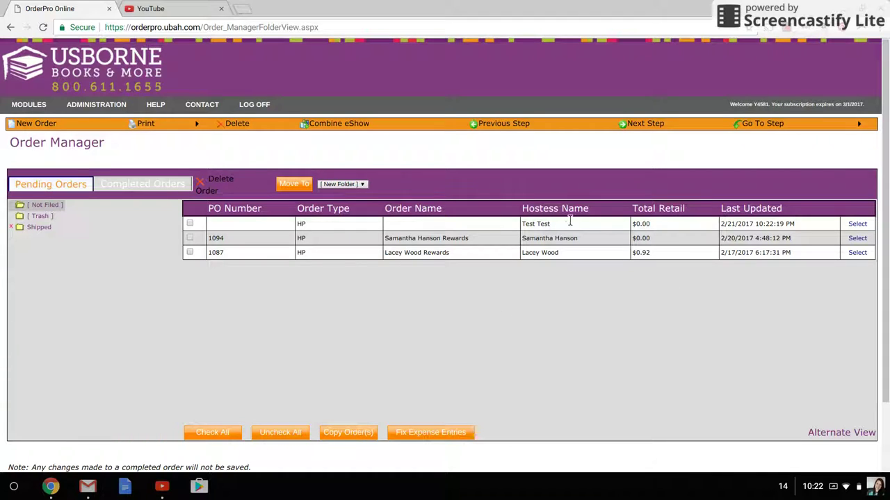
click(859, 238)
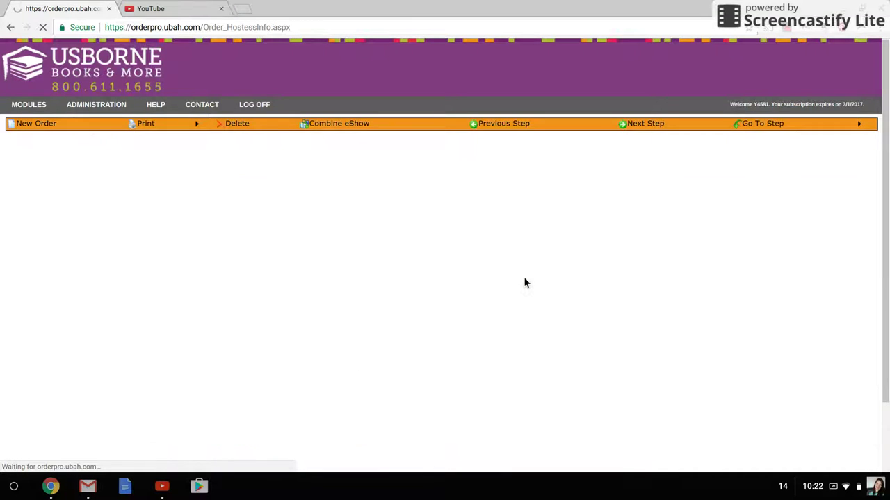
Step: Check the combined $501.64 eShow, leave it attached, and advance to Order Type
scroll(139, 343, down, 2)
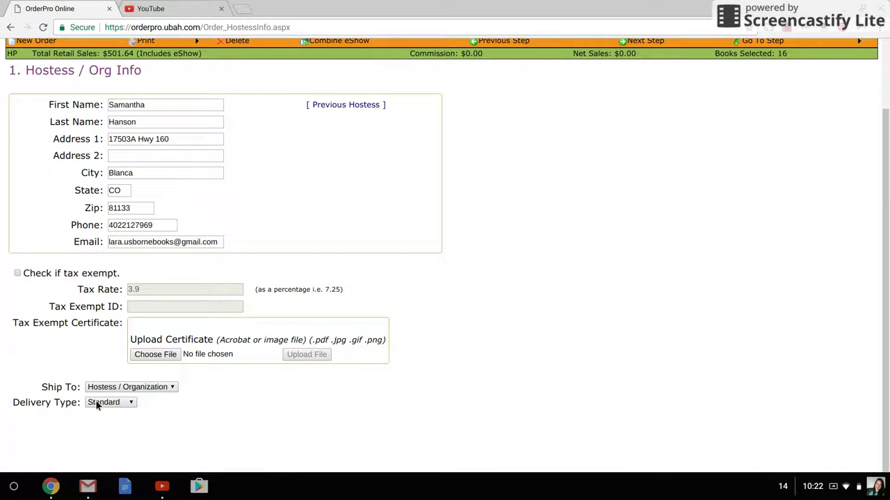
scroll(395, 336, up, 2)
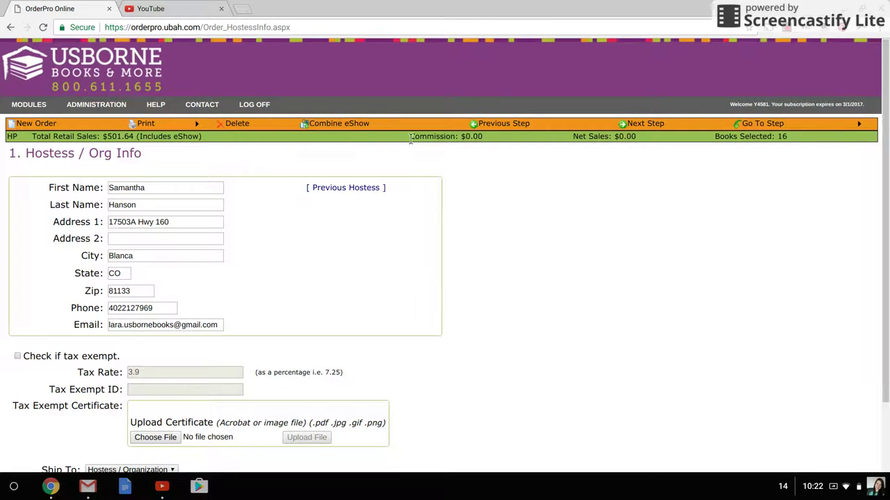
click(338, 123)
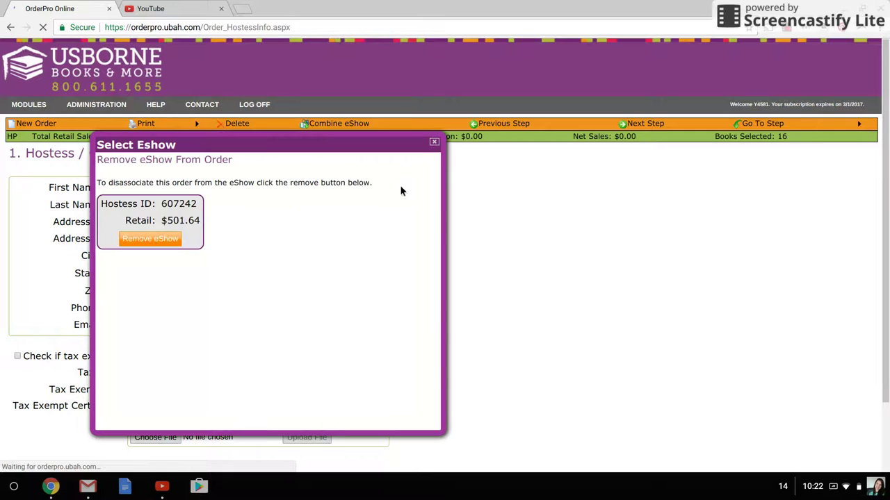
click(435, 143)
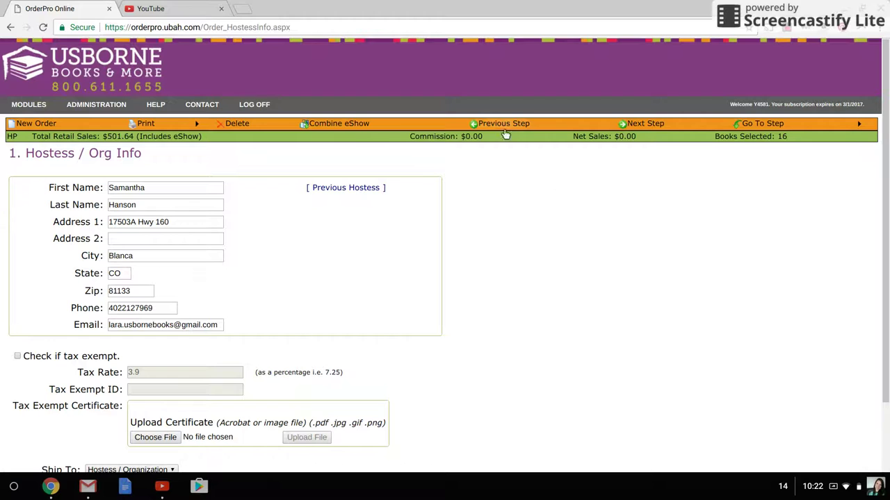
click(659, 125)
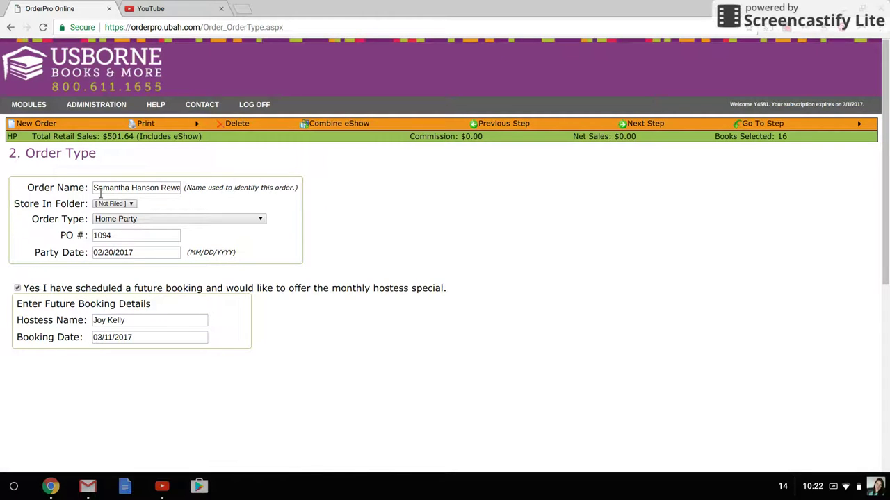
Step: Keep order type Home Party with the future booking hostess special enabled, then continue
drag(101, 192, 246, 212)
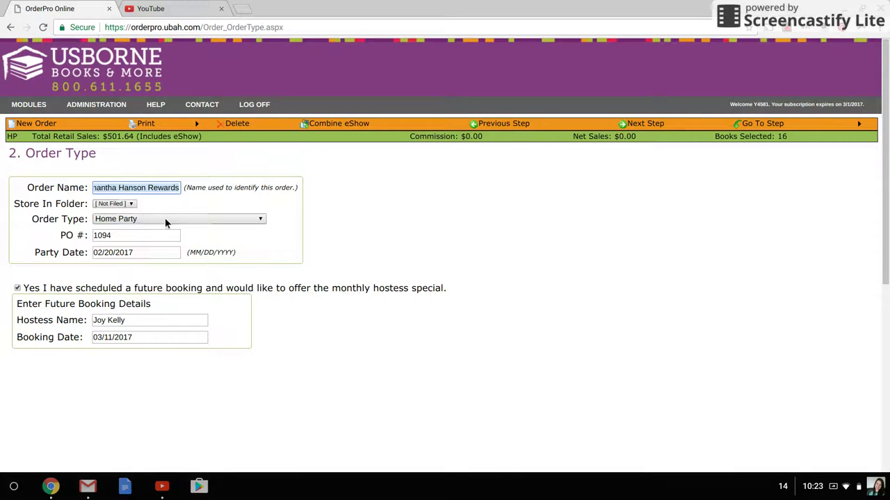
click(165, 218)
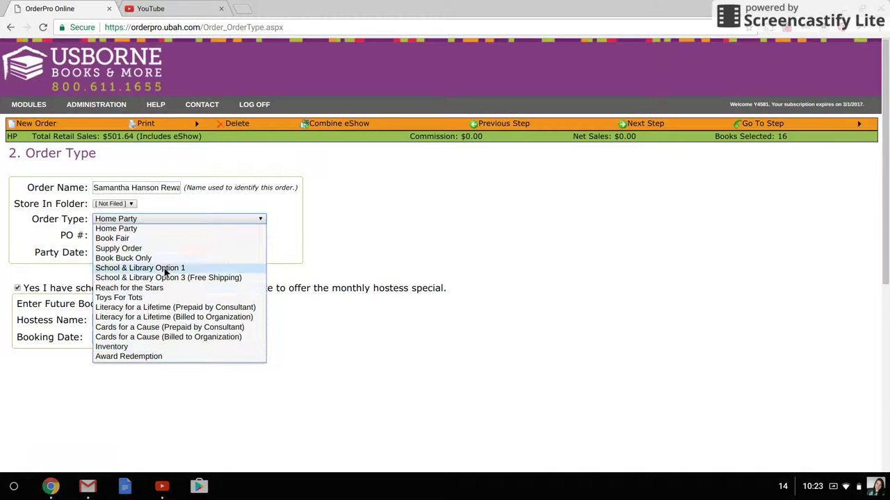
click(167, 228)
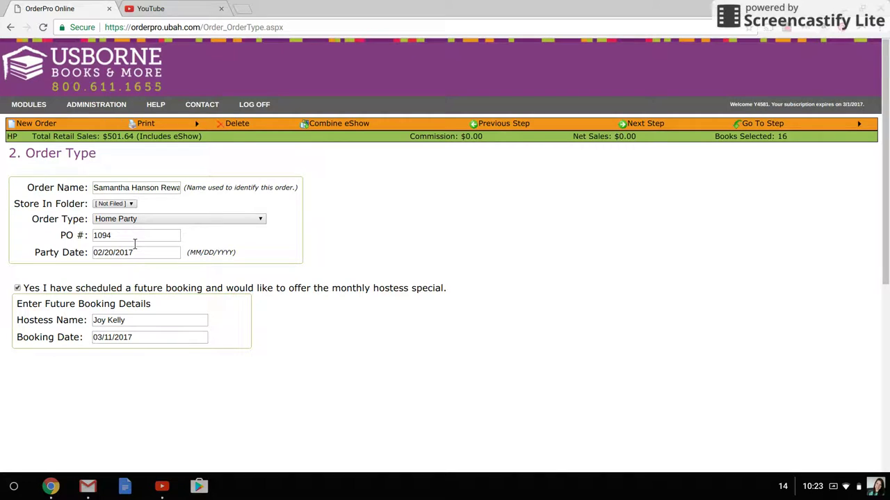
click(148, 291)
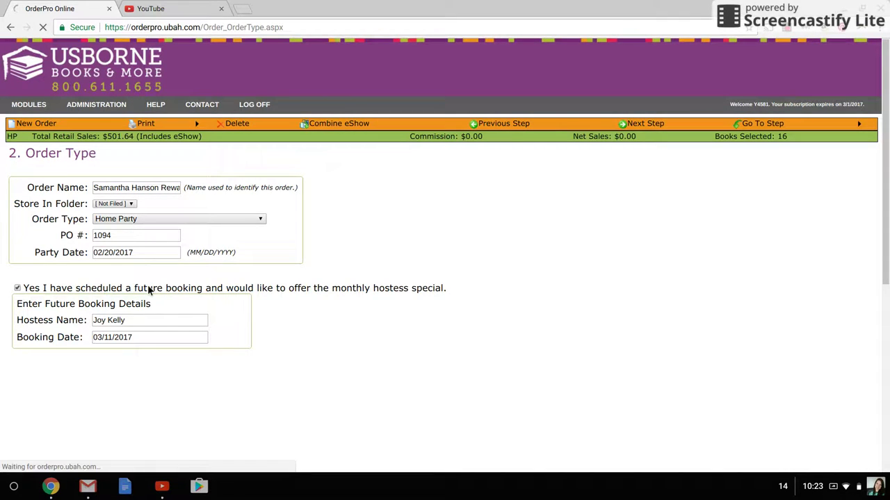
click(150, 291)
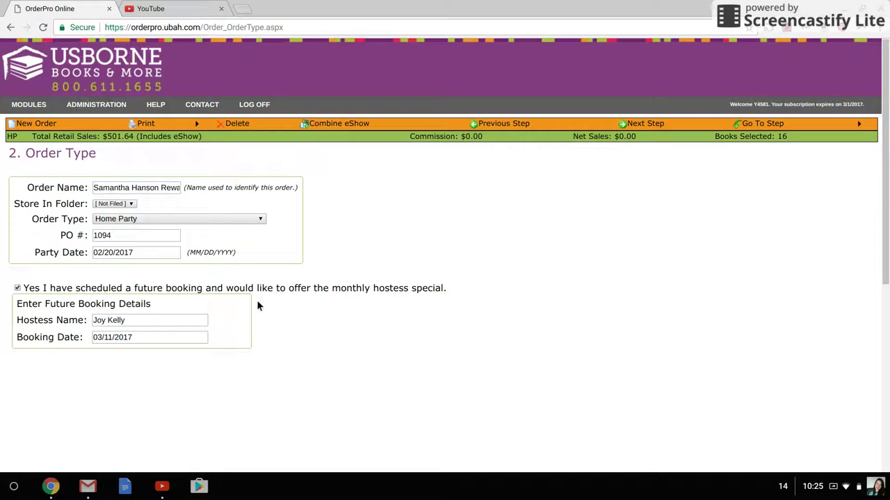
click(645, 123)
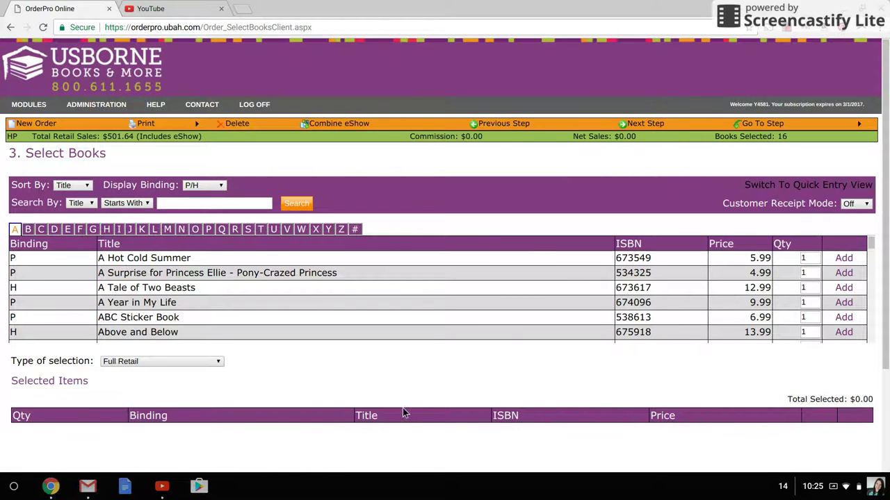
scroll(431, 324, down, 10)
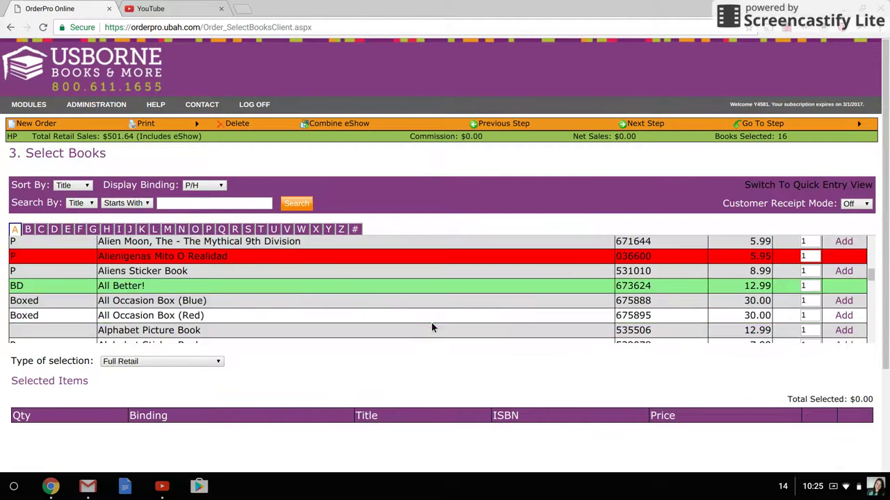
scroll(430, 322, down, 2)
scroll(405, 268, up, 3)
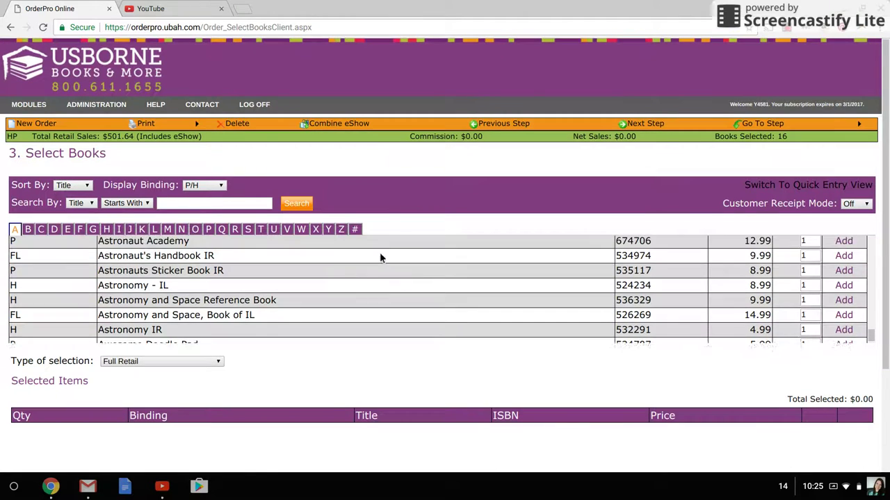
scroll(364, 262, down, 1)
scroll(364, 262, up, 1)
scroll(365, 262, down, 1)
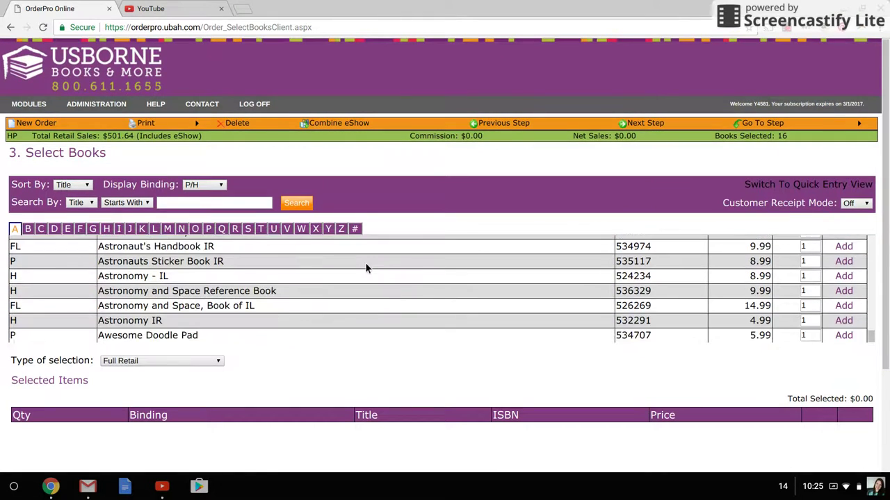
scroll(365, 262, up, 10)
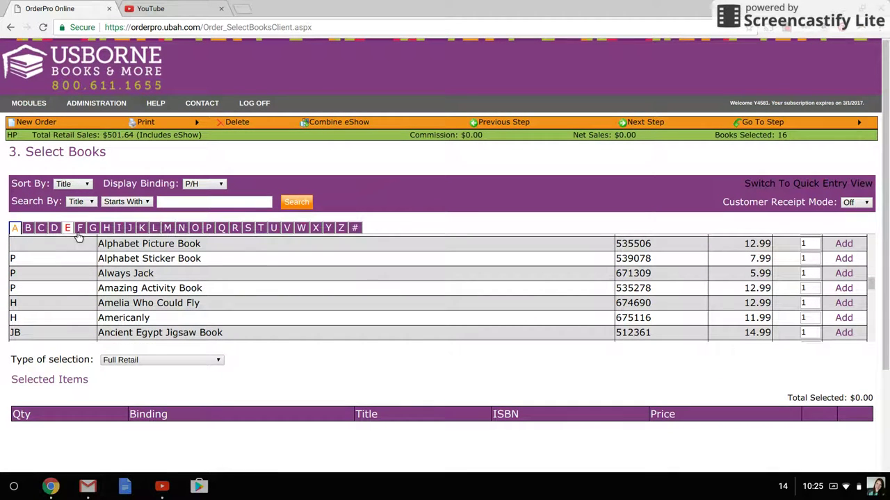
scroll(127, 321, down, 3)
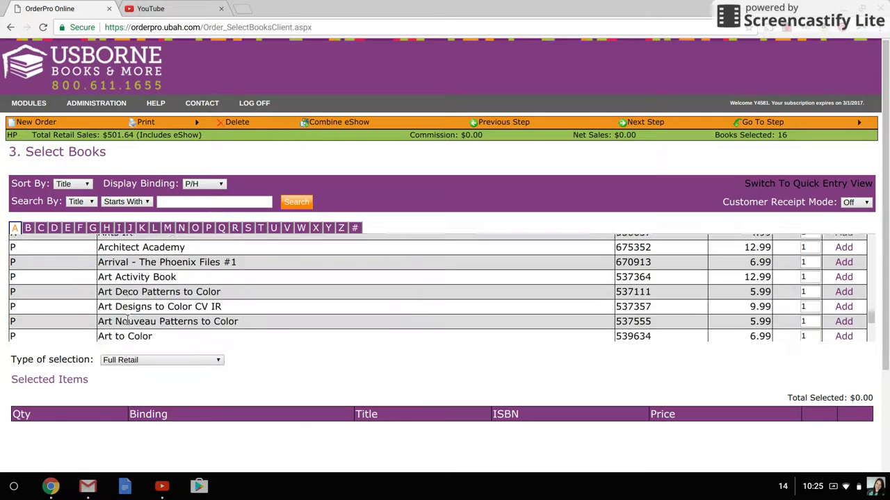
scroll(128, 321, down, 10)
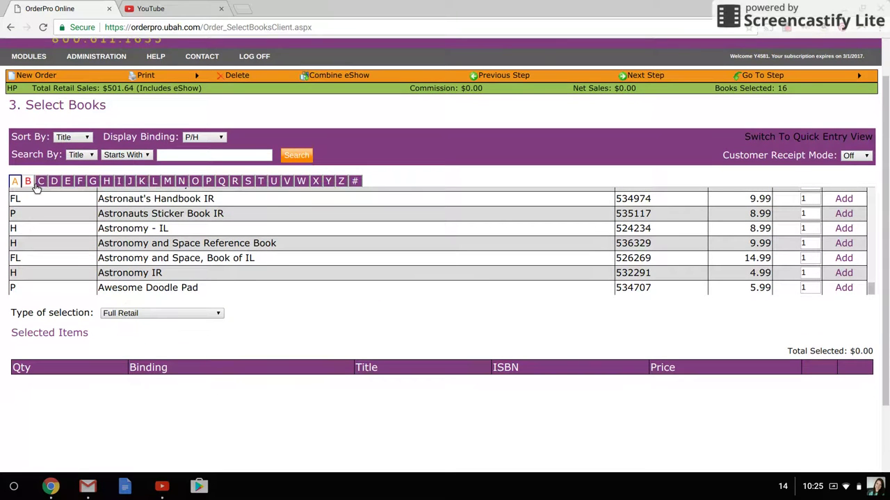
click(28, 182)
scroll(200, 271, up, 3)
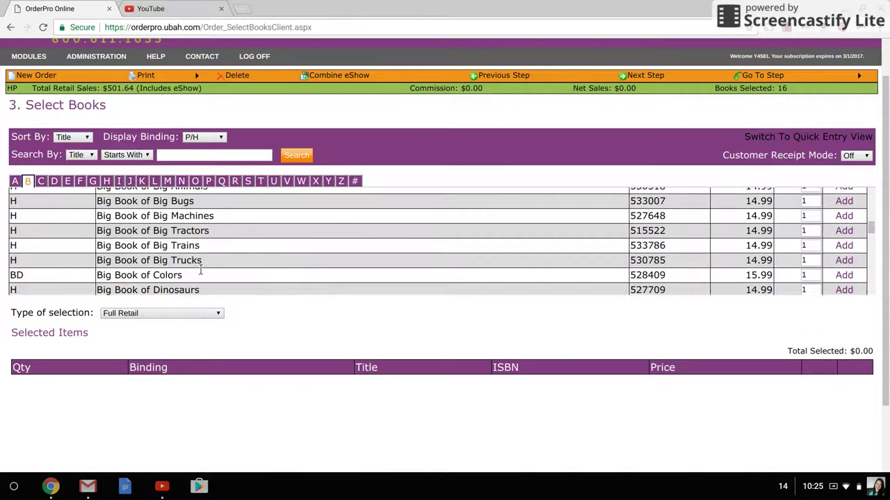
scroll(200, 271, up, 3)
scroll(118, 243, up, 4)
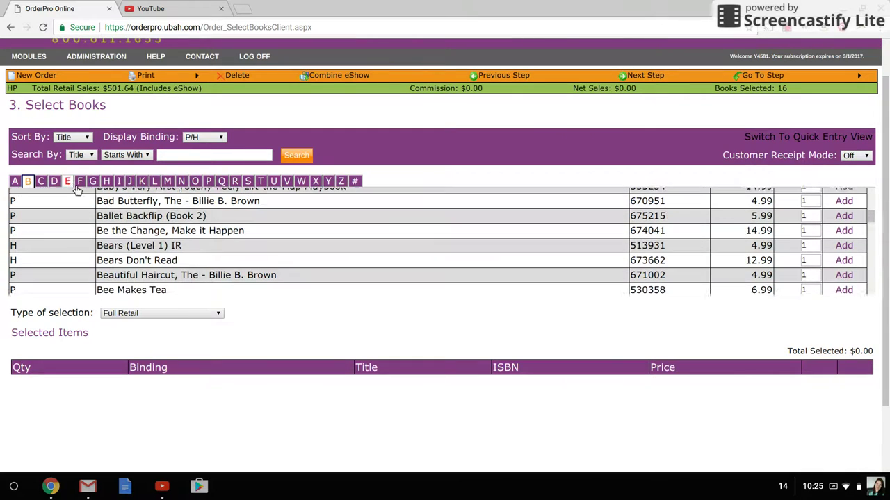
click(81, 155)
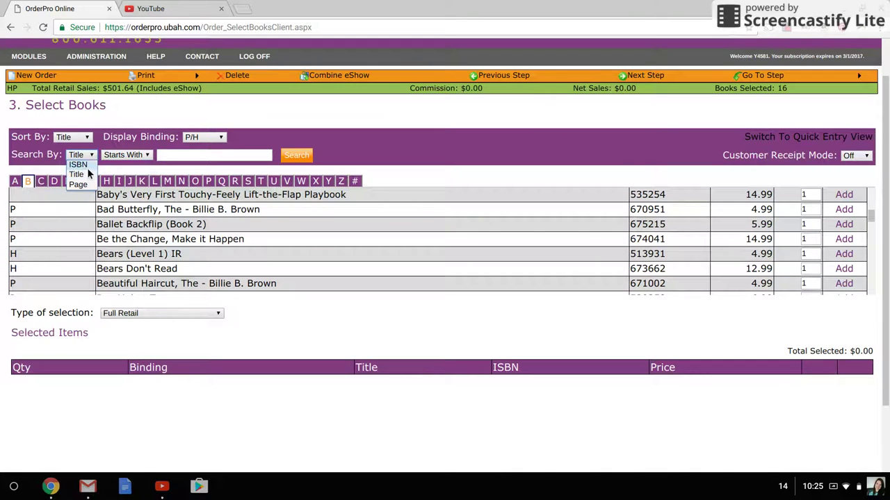
click(126, 155)
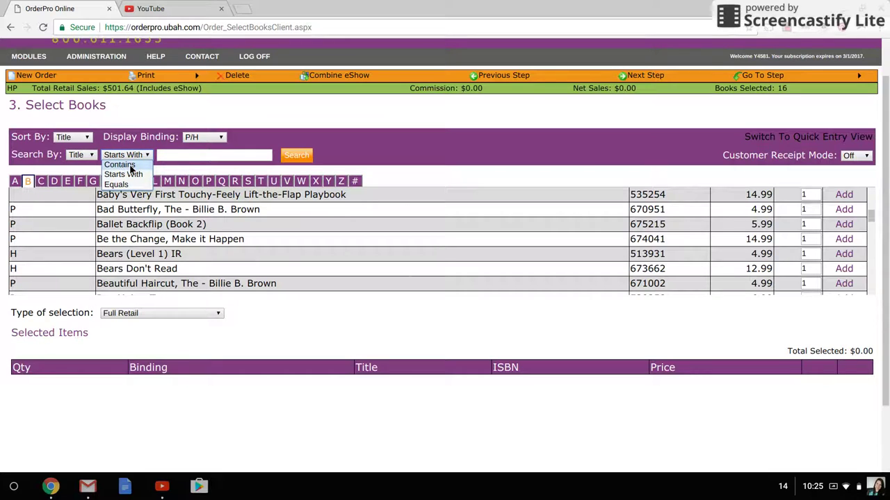
click(86, 157)
click(85, 157)
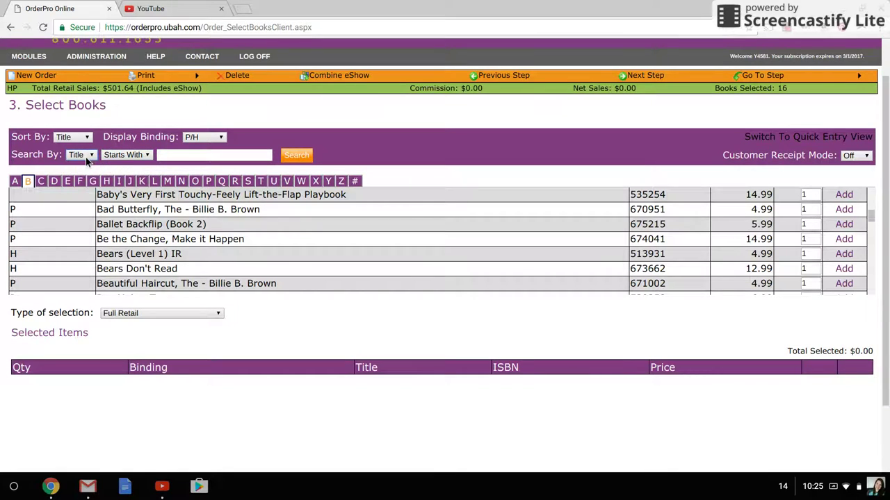
scroll(160, 232, up, 2)
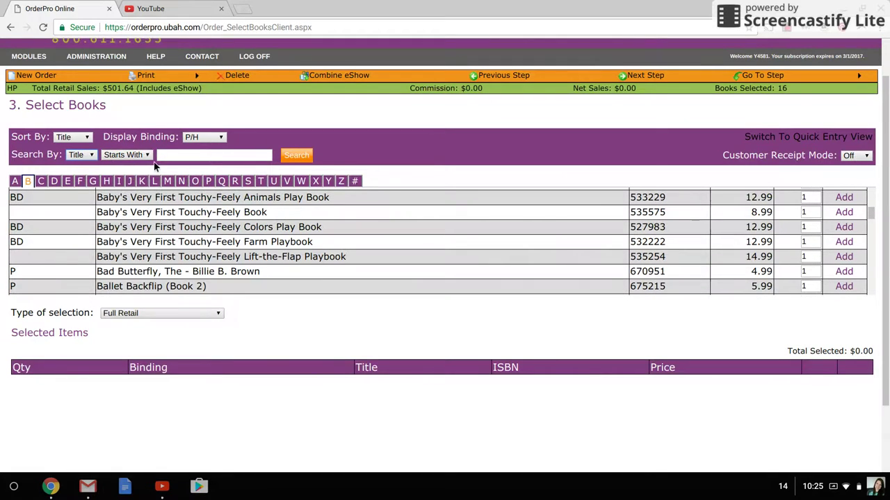
scroll(154, 165, up, 1)
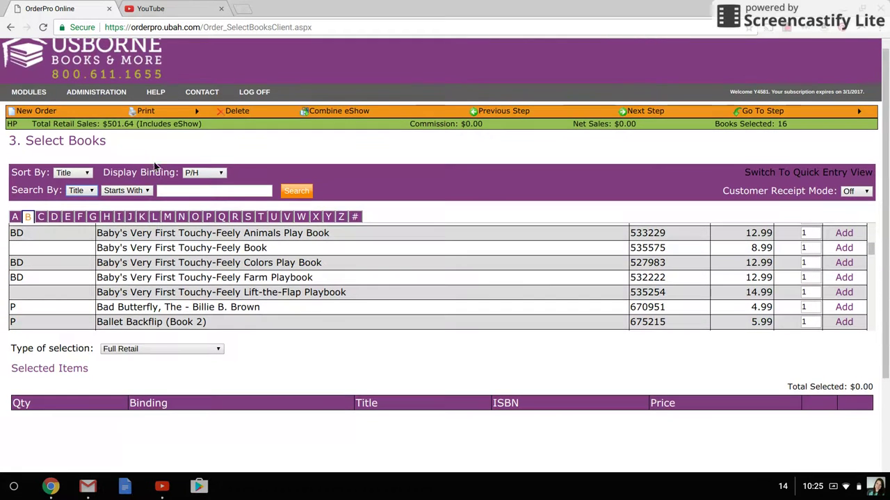
Step: Search titles containing 'train' with Display Binding set to Show All
click(128, 196)
click(129, 201)
click(179, 194)
text(train)
click(214, 178)
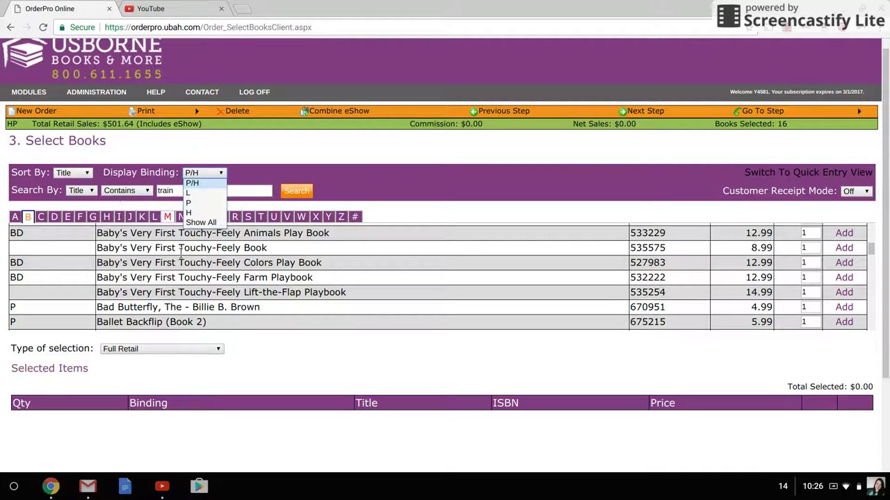
click(200, 223)
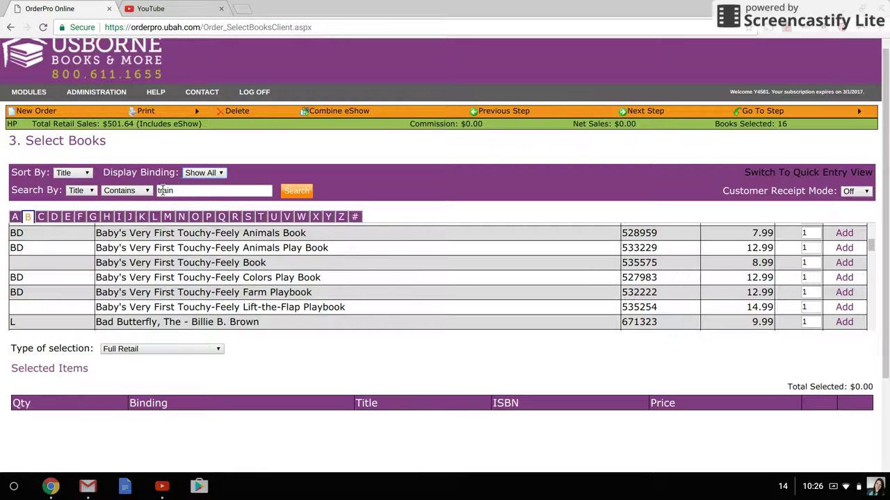
click(311, 192)
scroll(238, 262, up, 3)
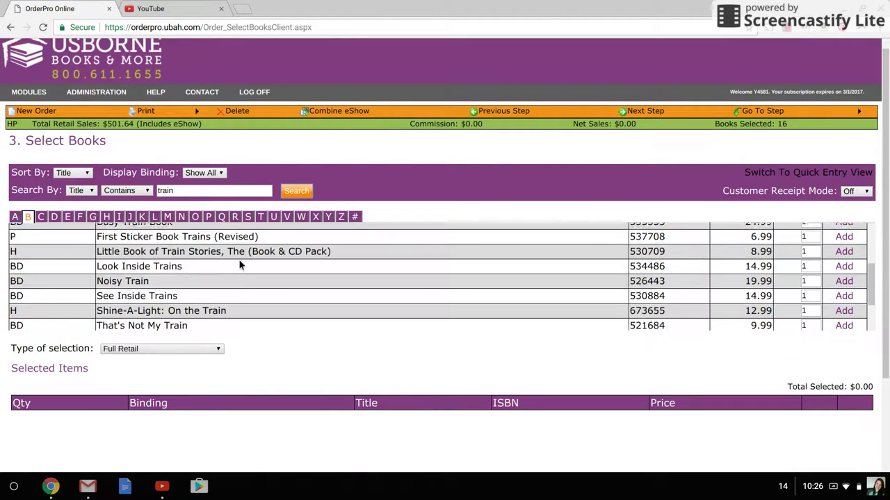
scroll(239, 264, up, 3)
scroll(239, 264, down, 4)
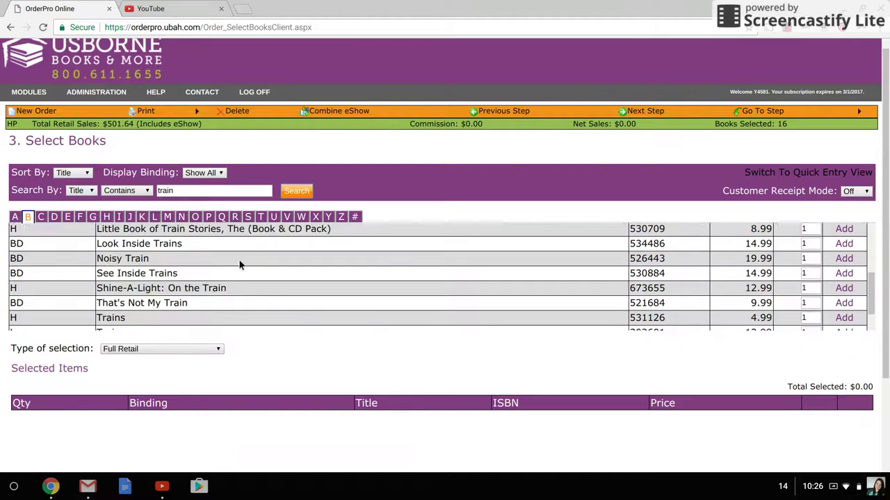
scroll(239, 265, down, 2)
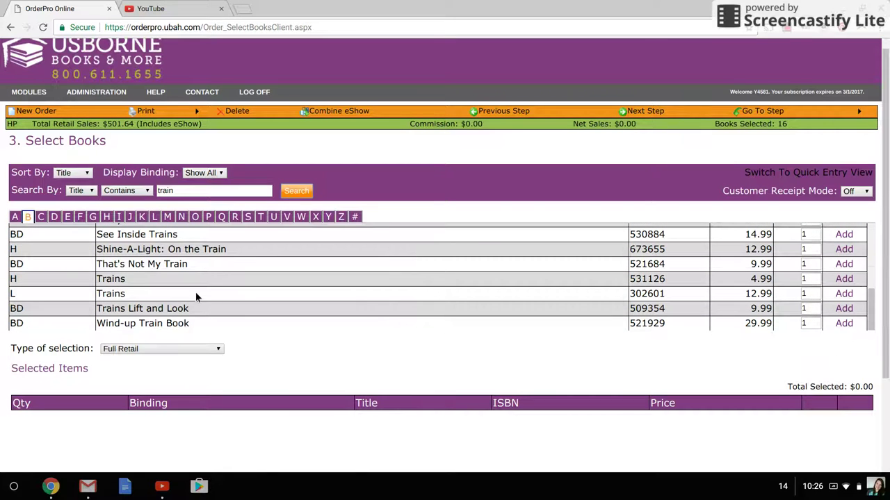
scroll(196, 296, up, 10)
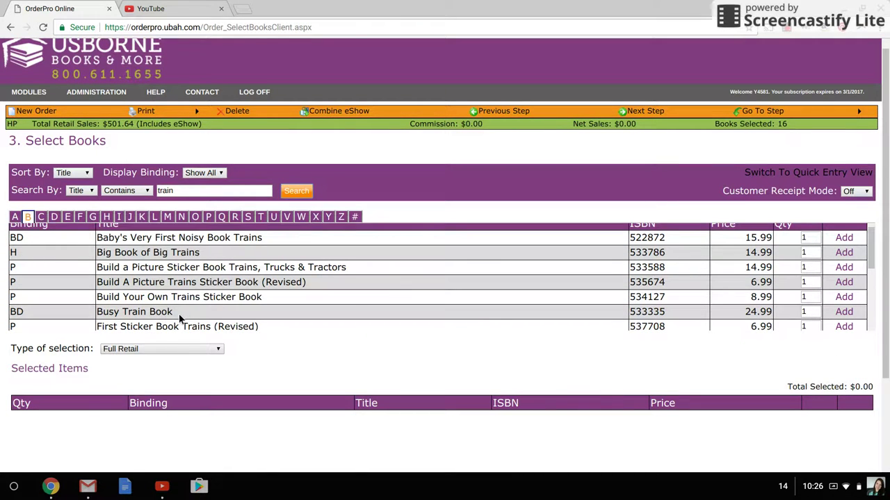
scroll(179, 318, down, 1)
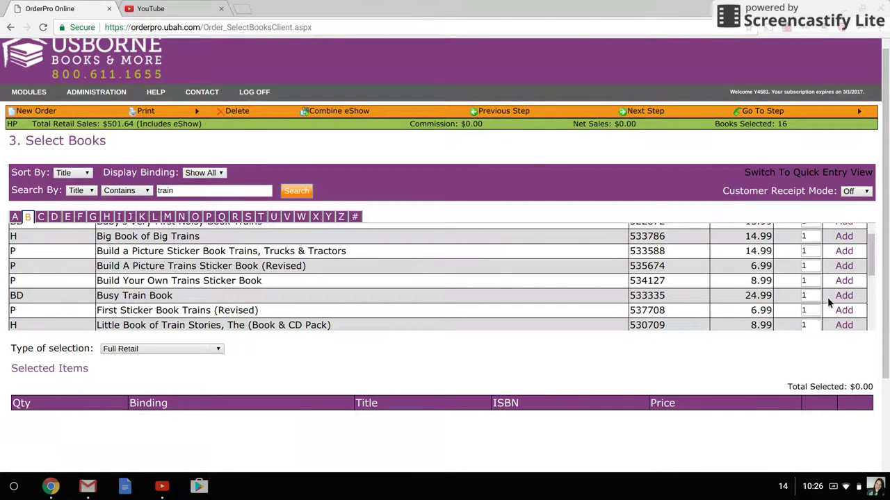
Step: Set Type of selection to Free Host Rewards, showing $139.90 in selected books
click(133, 350)
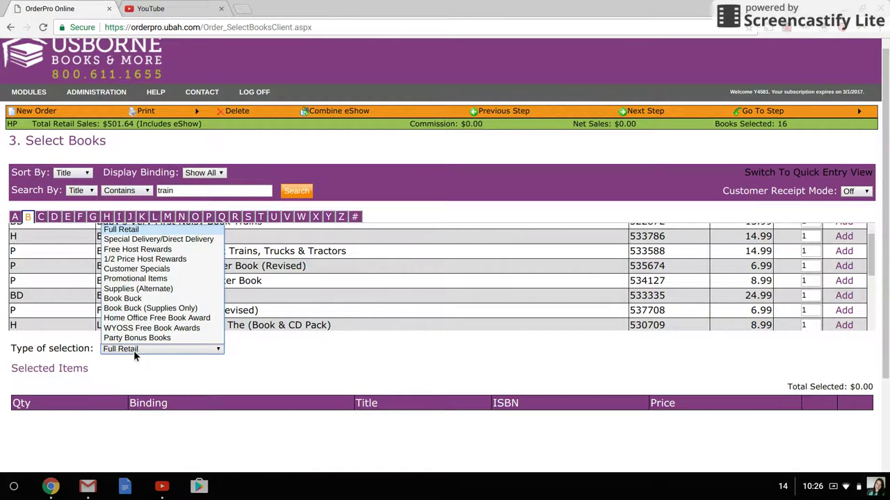
click(133, 350)
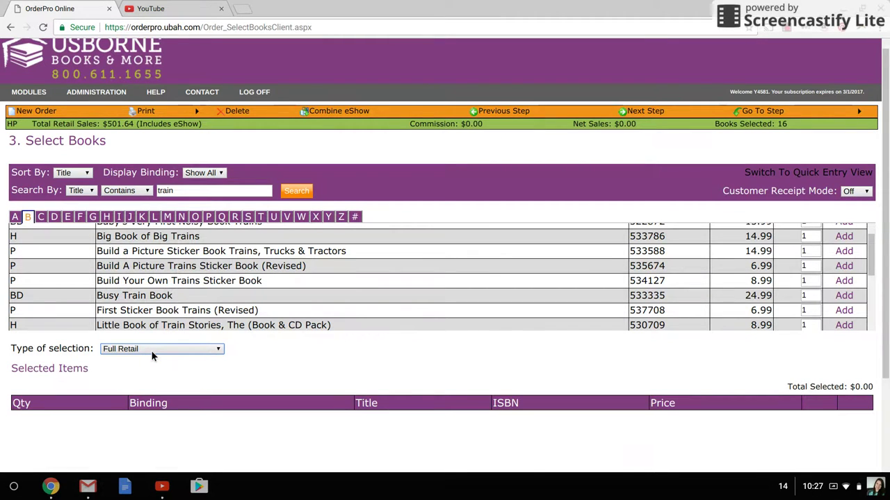
click(152, 352)
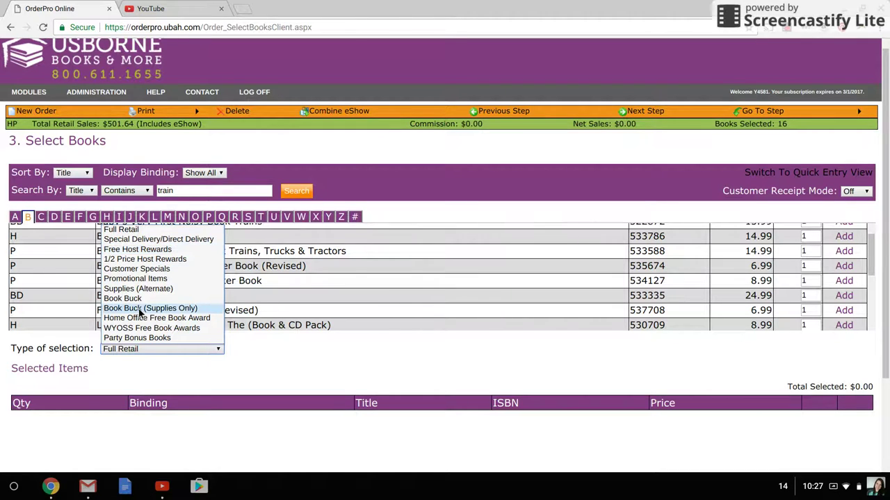
click(142, 350)
click(142, 350)
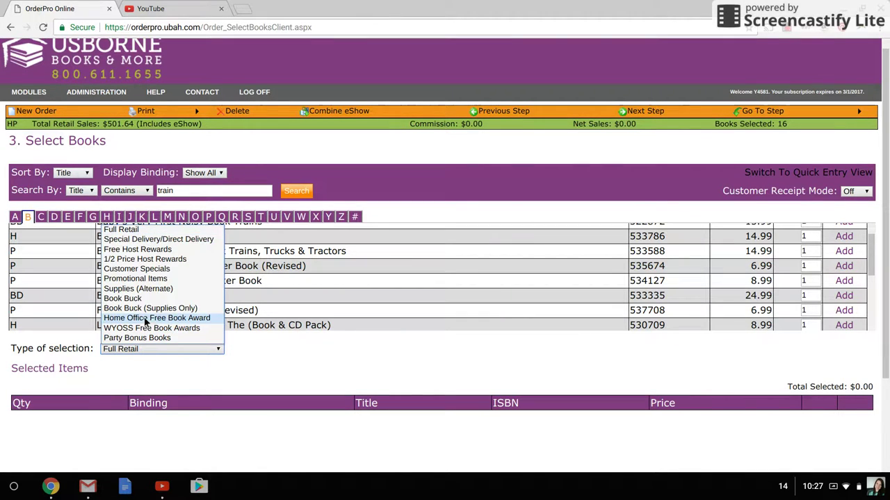
click(137, 249)
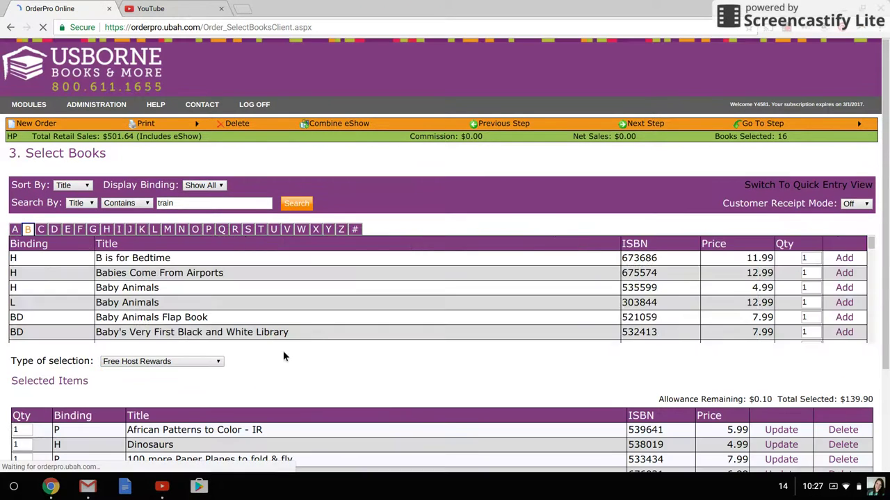
scroll(306, 349, down, 1)
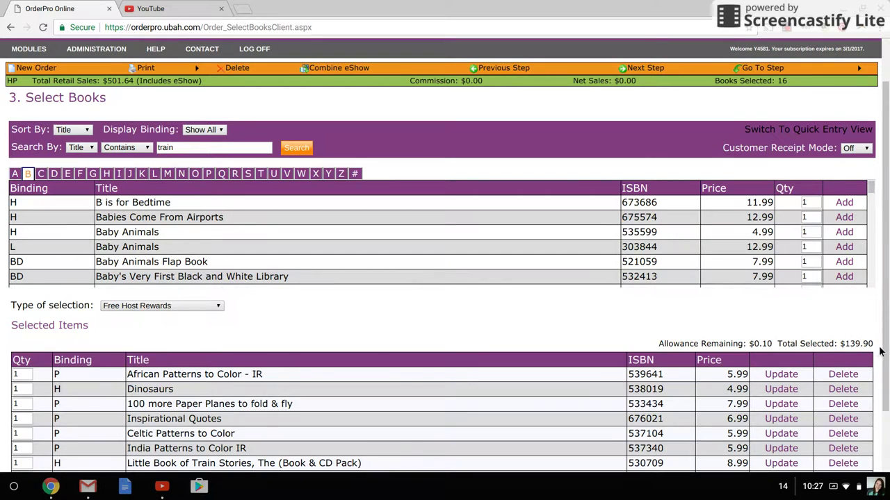
Step: Rerun the 'train' title search, then switch to Quick Entry view
scroll(369, 327, down, 1)
scroll(368, 322, down, 1)
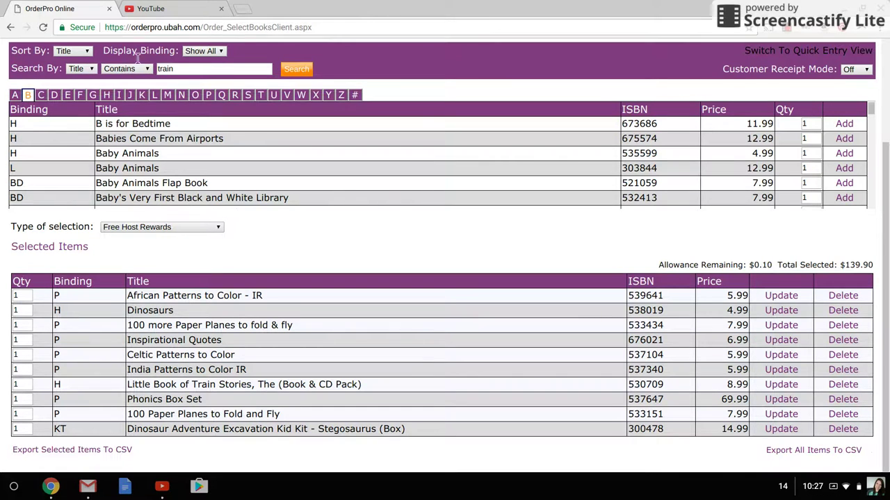
click(307, 72)
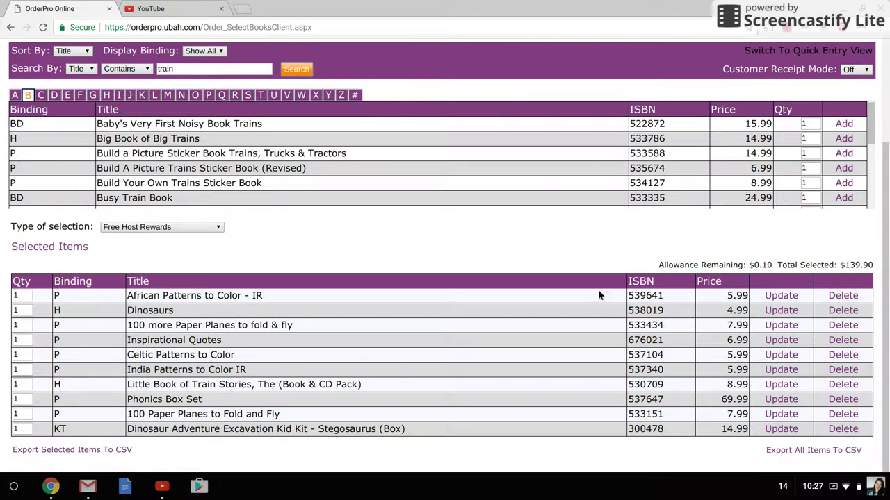
scroll(802, 152, up, 1)
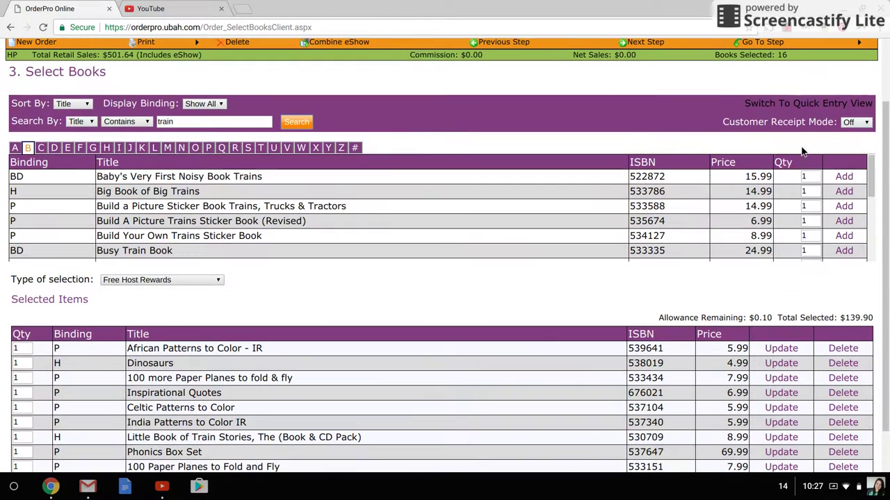
click(806, 106)
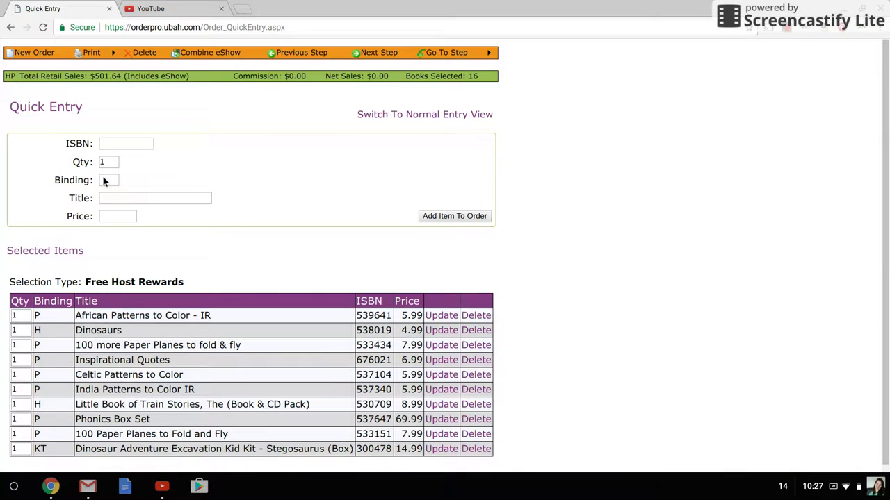
Step: Place the cursor in the Quick Entry ISBN field and move to Qty
click(126, 145)
key(Tab)
Step: Go to y4581.myubam.com in a new tab and view the host's wish list
click(243, 13)
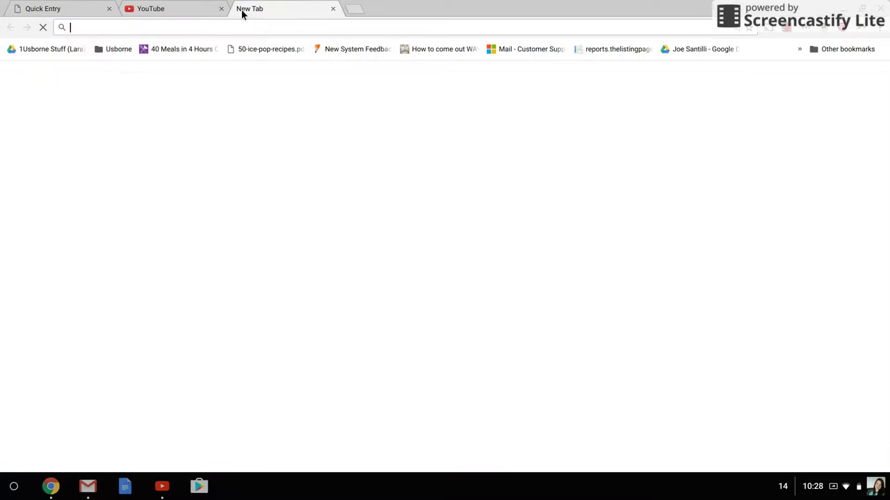
text(y45)
key(Down)
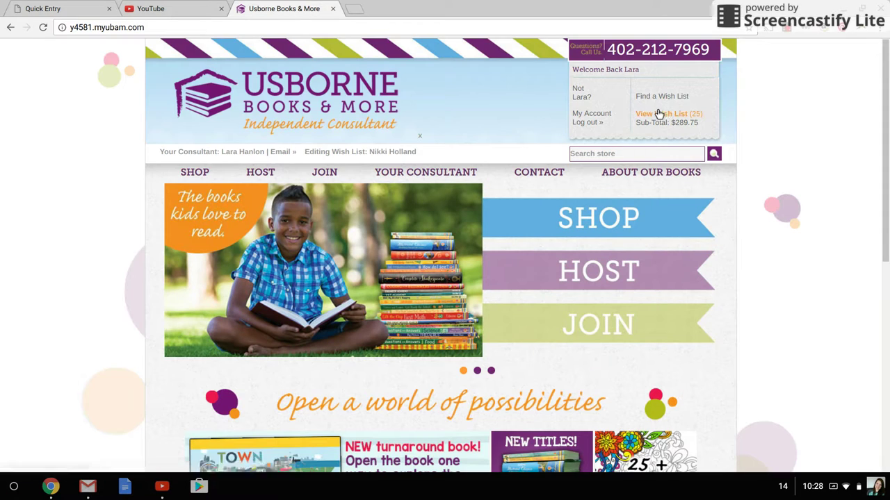
click(659, 114)
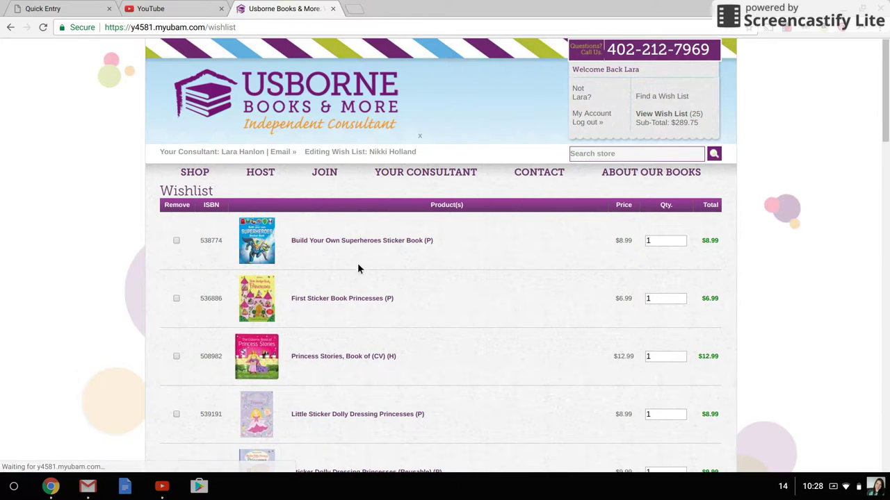
Step: Select the first book's ISBN, 538774, on the 25-book wish list
scroll(322, 320, down, 3)
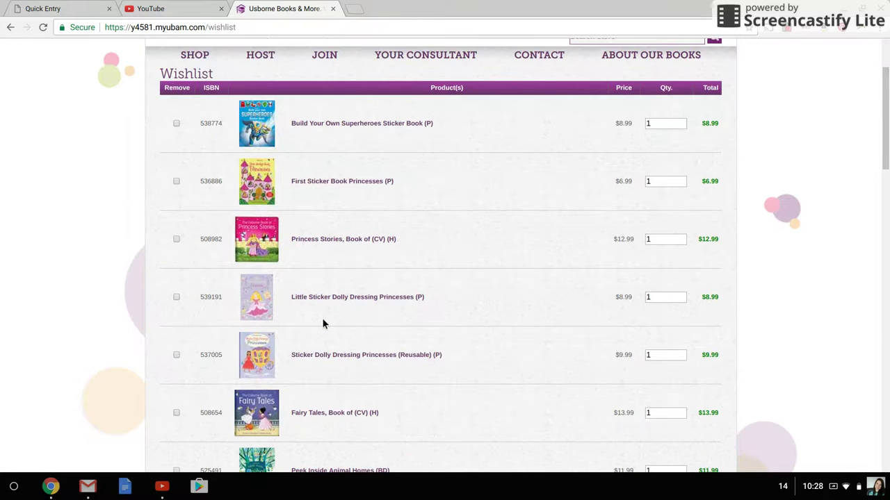
scroll(323, 323, down, 15)
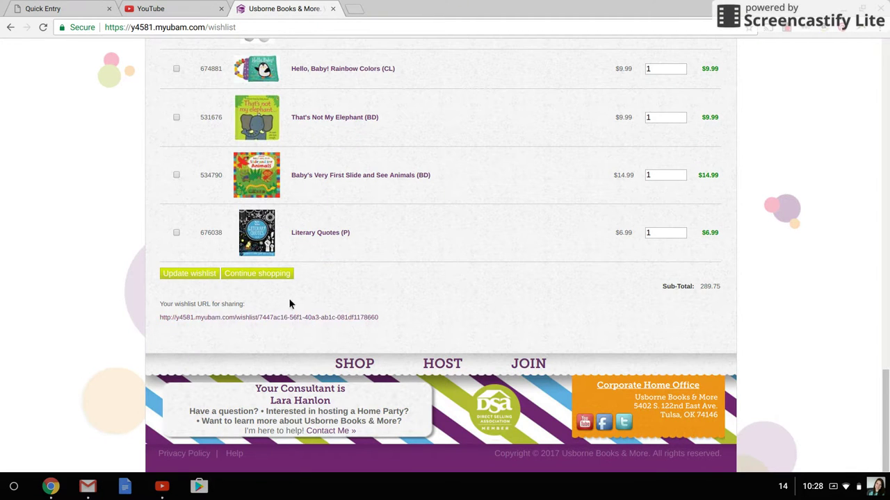
scroll(271, 327, up, 10)
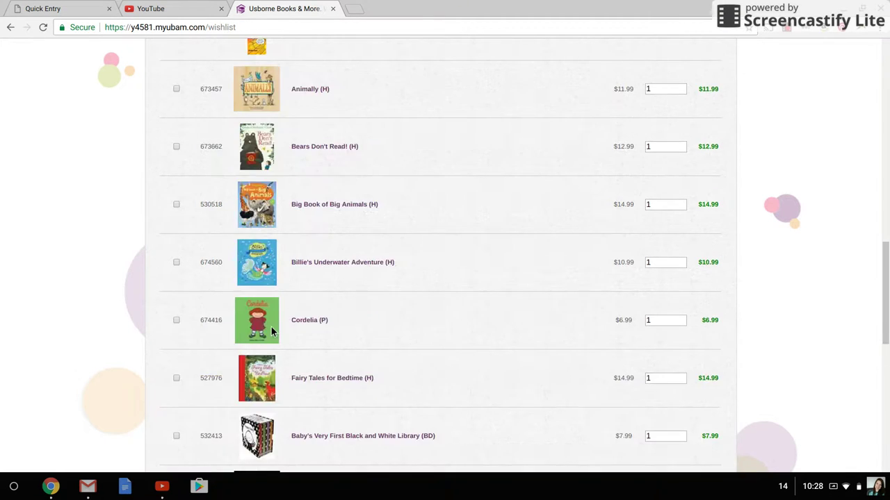
scroll(271, 327, up, 8)
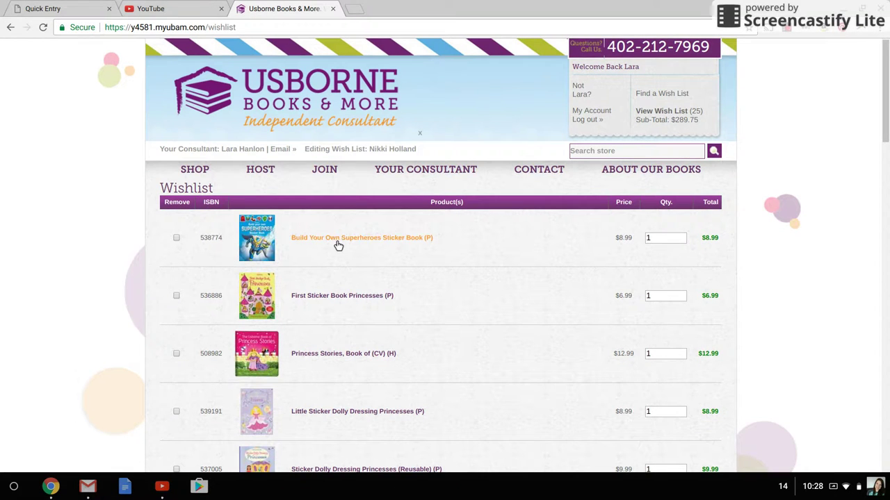
double_click(213, 243)
key(ctrl+c)
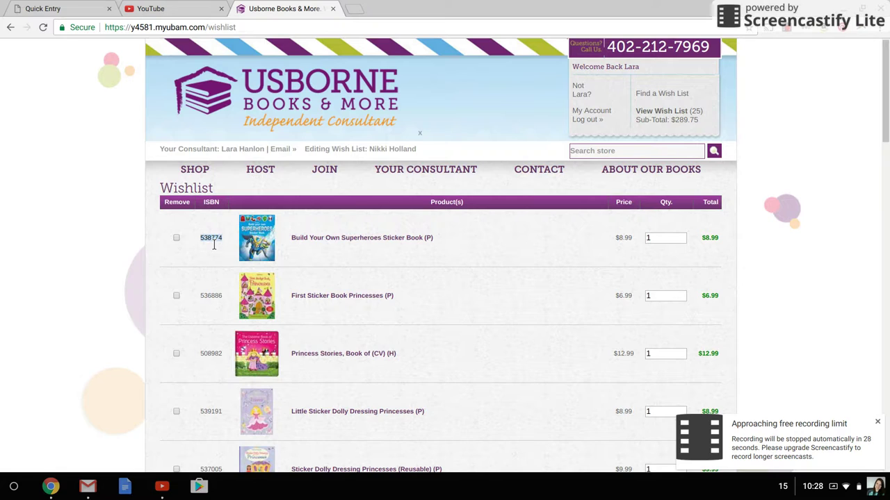
Step: Paste ISBN 538774 into the Quick Entry ISBN field so the book details fill in
click(62, 10)
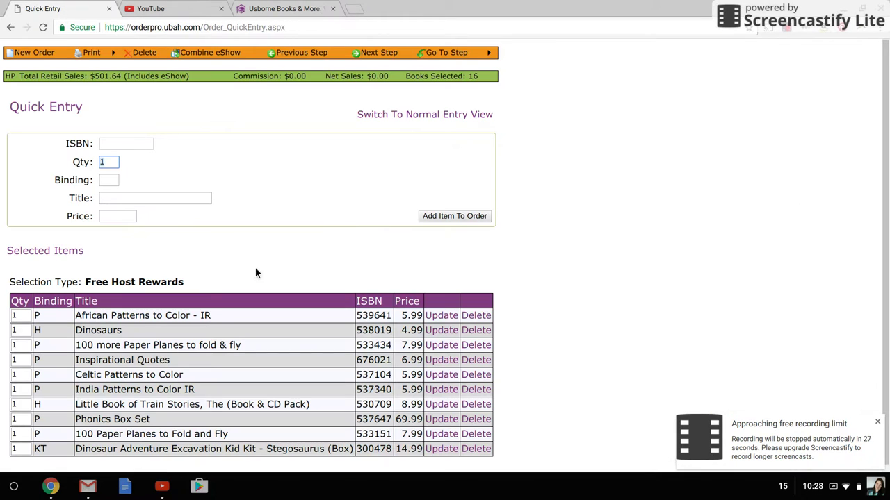
click(139, 145)
key(ctrl+v)
key(Tab)
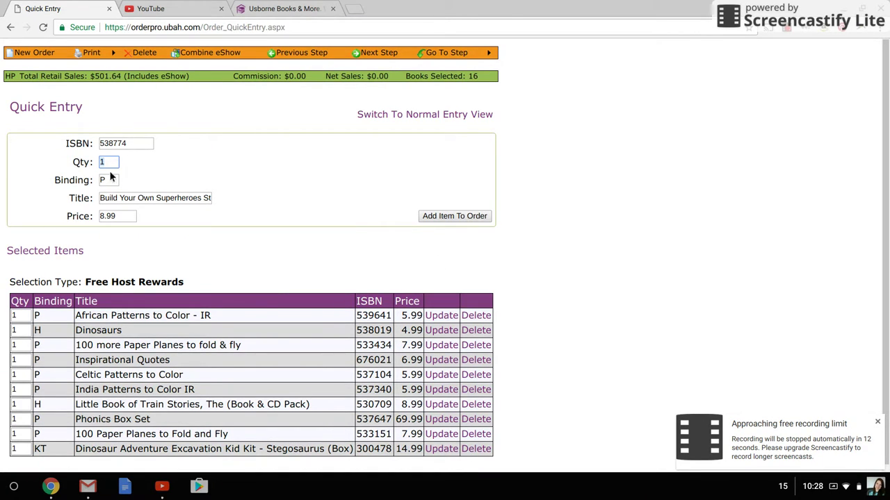
Step: Return to the normal Select Books view, with Free Host Rewards still totalling $139.90
click(443, 115)
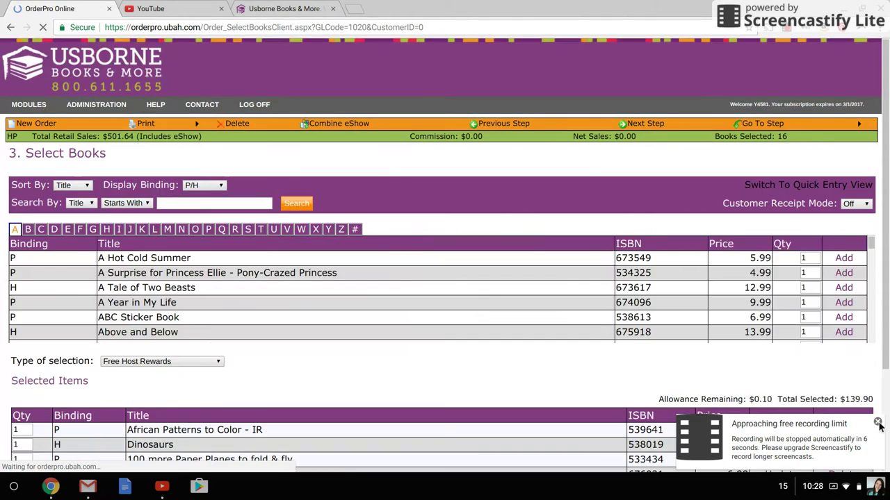
click(877, 423)
scroll(542, 355, down, 1)
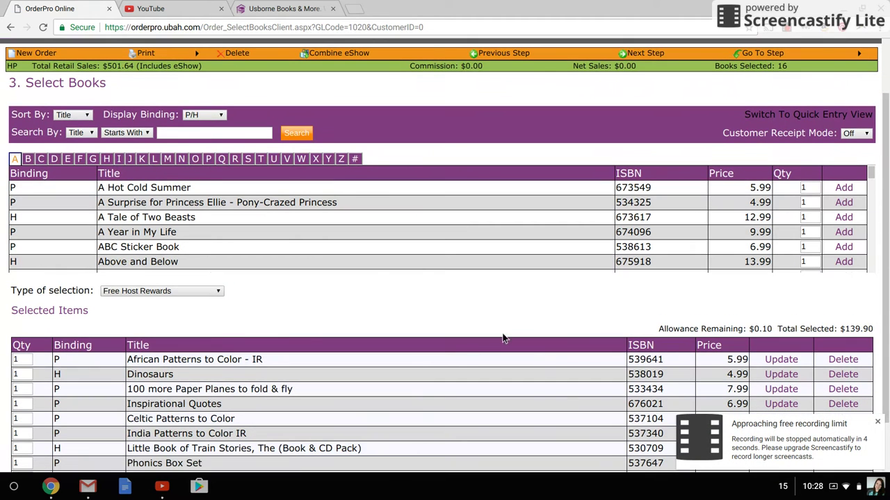